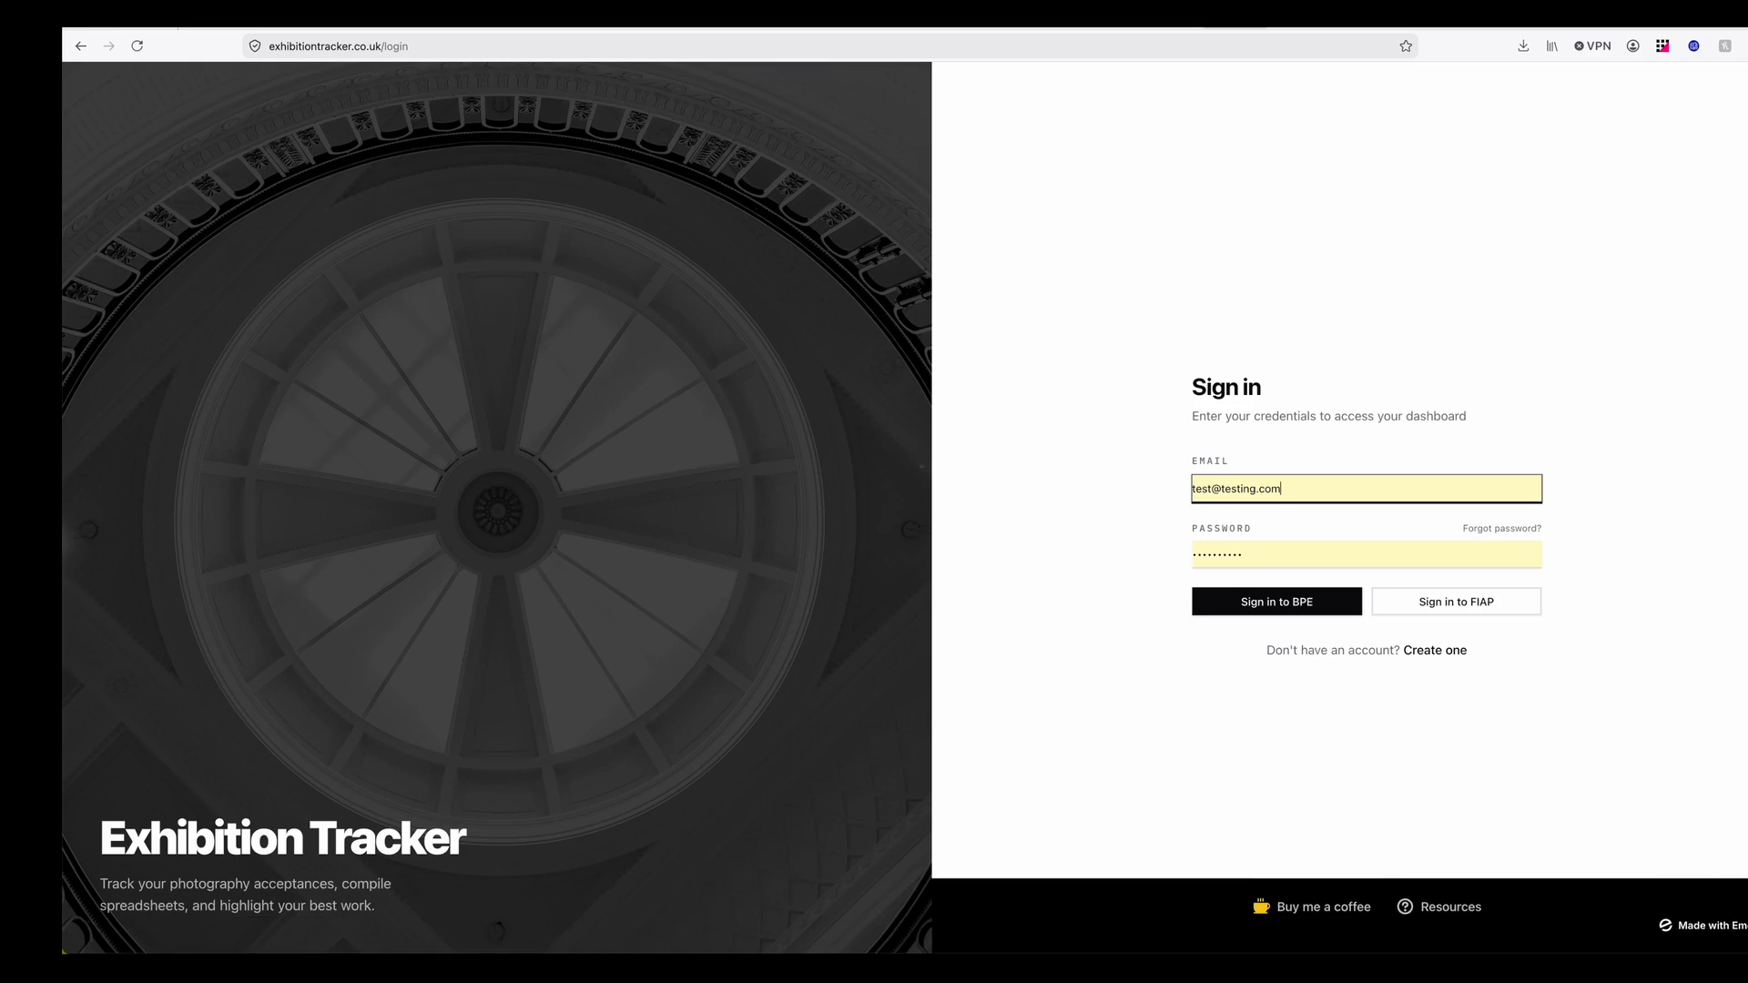
View the Buy me a coffee support page and the Resources page linked from the sign-in screen.
click(1309, 909)
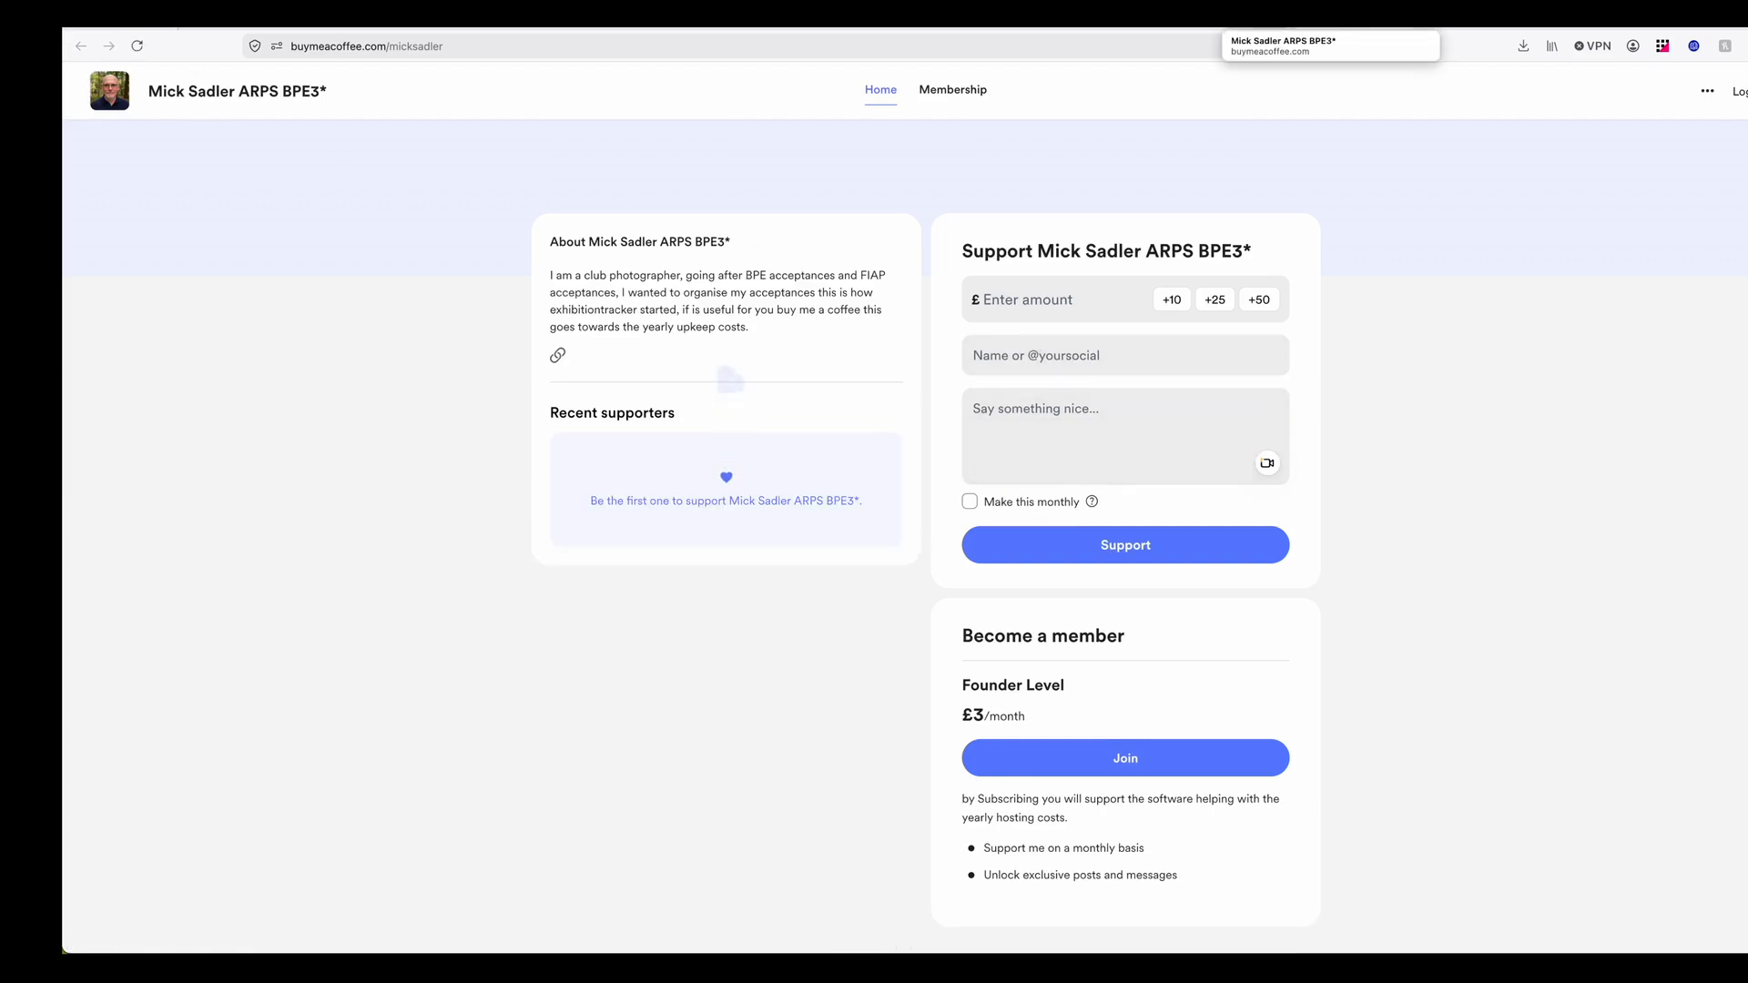
click(1281, 18)
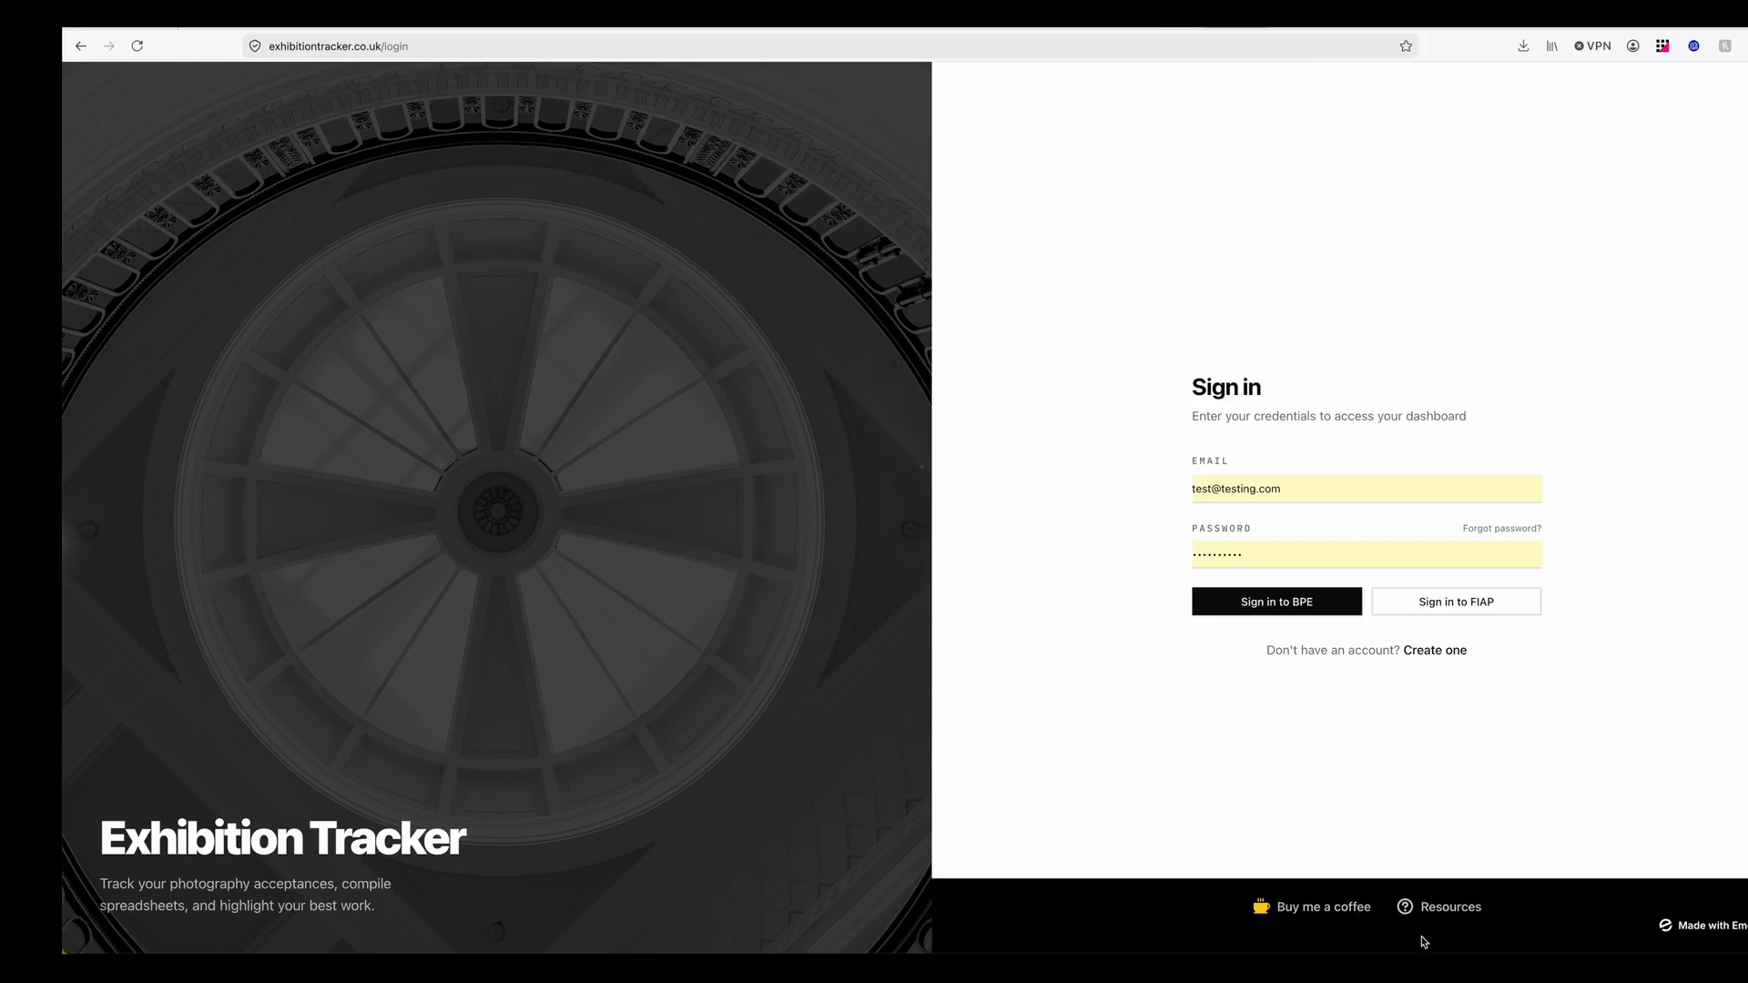
click(1426, 908)
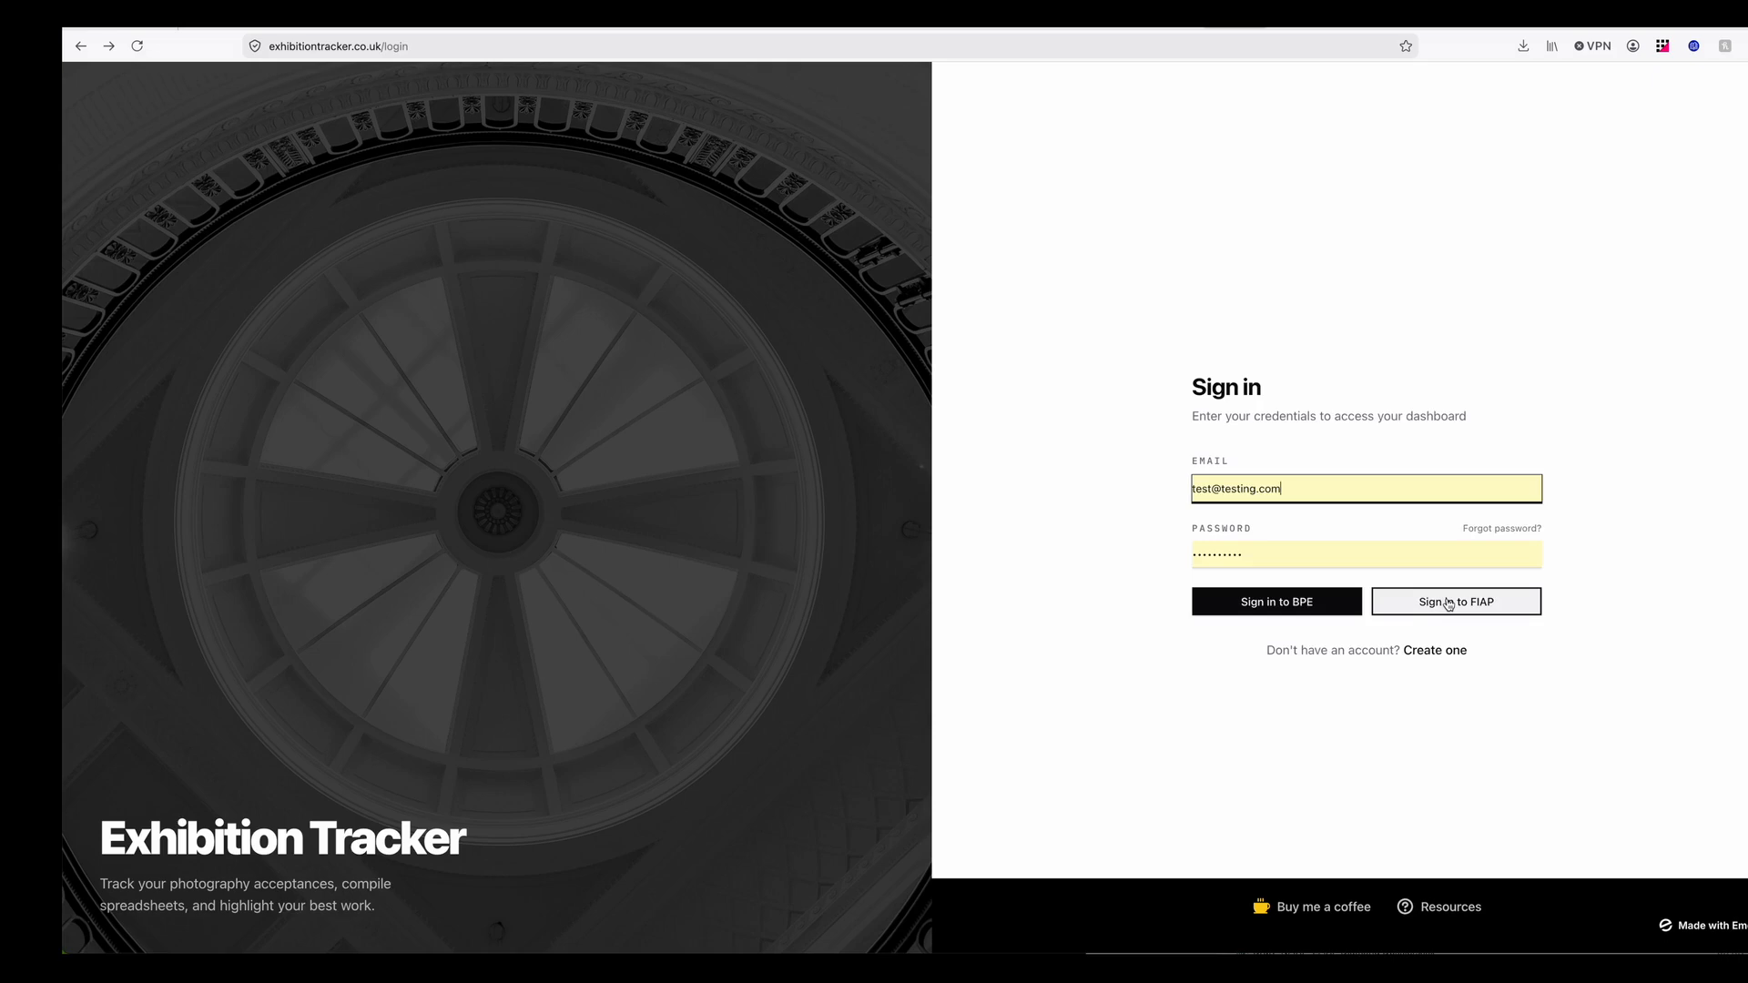
Sign in to the FIAP tracker and load the personal FIAP Excel spreadsheet for import.
click(1448, 604)
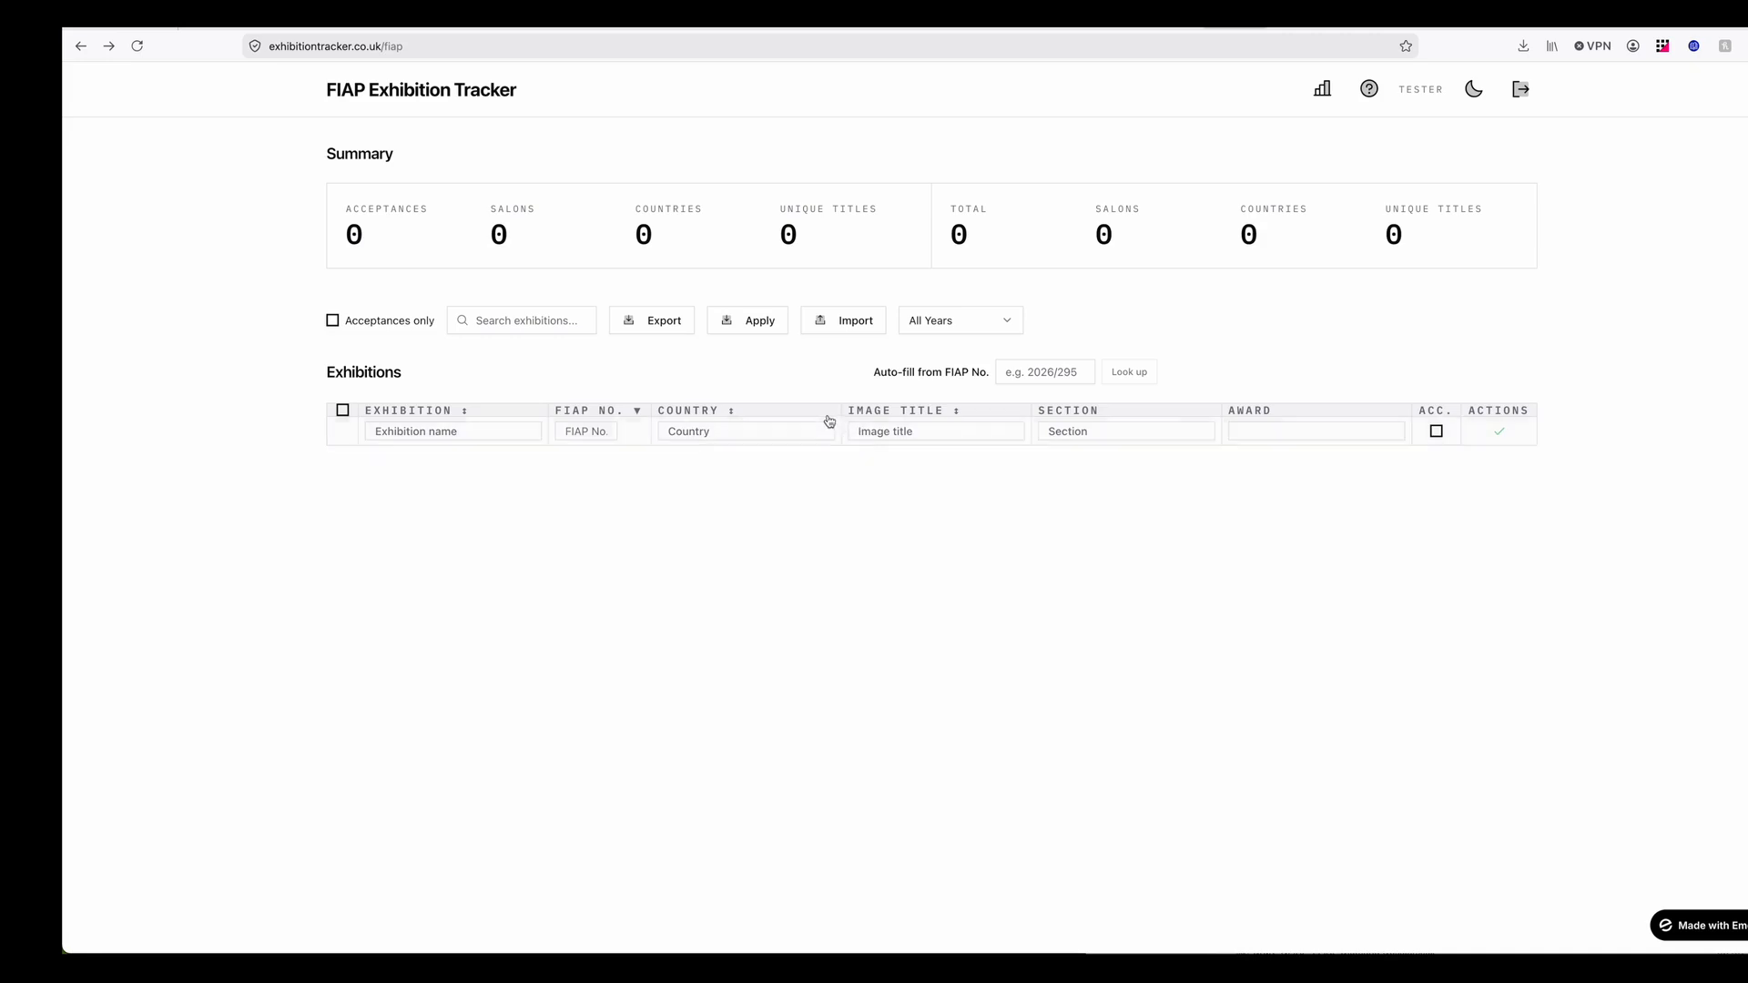
click(853, 320)
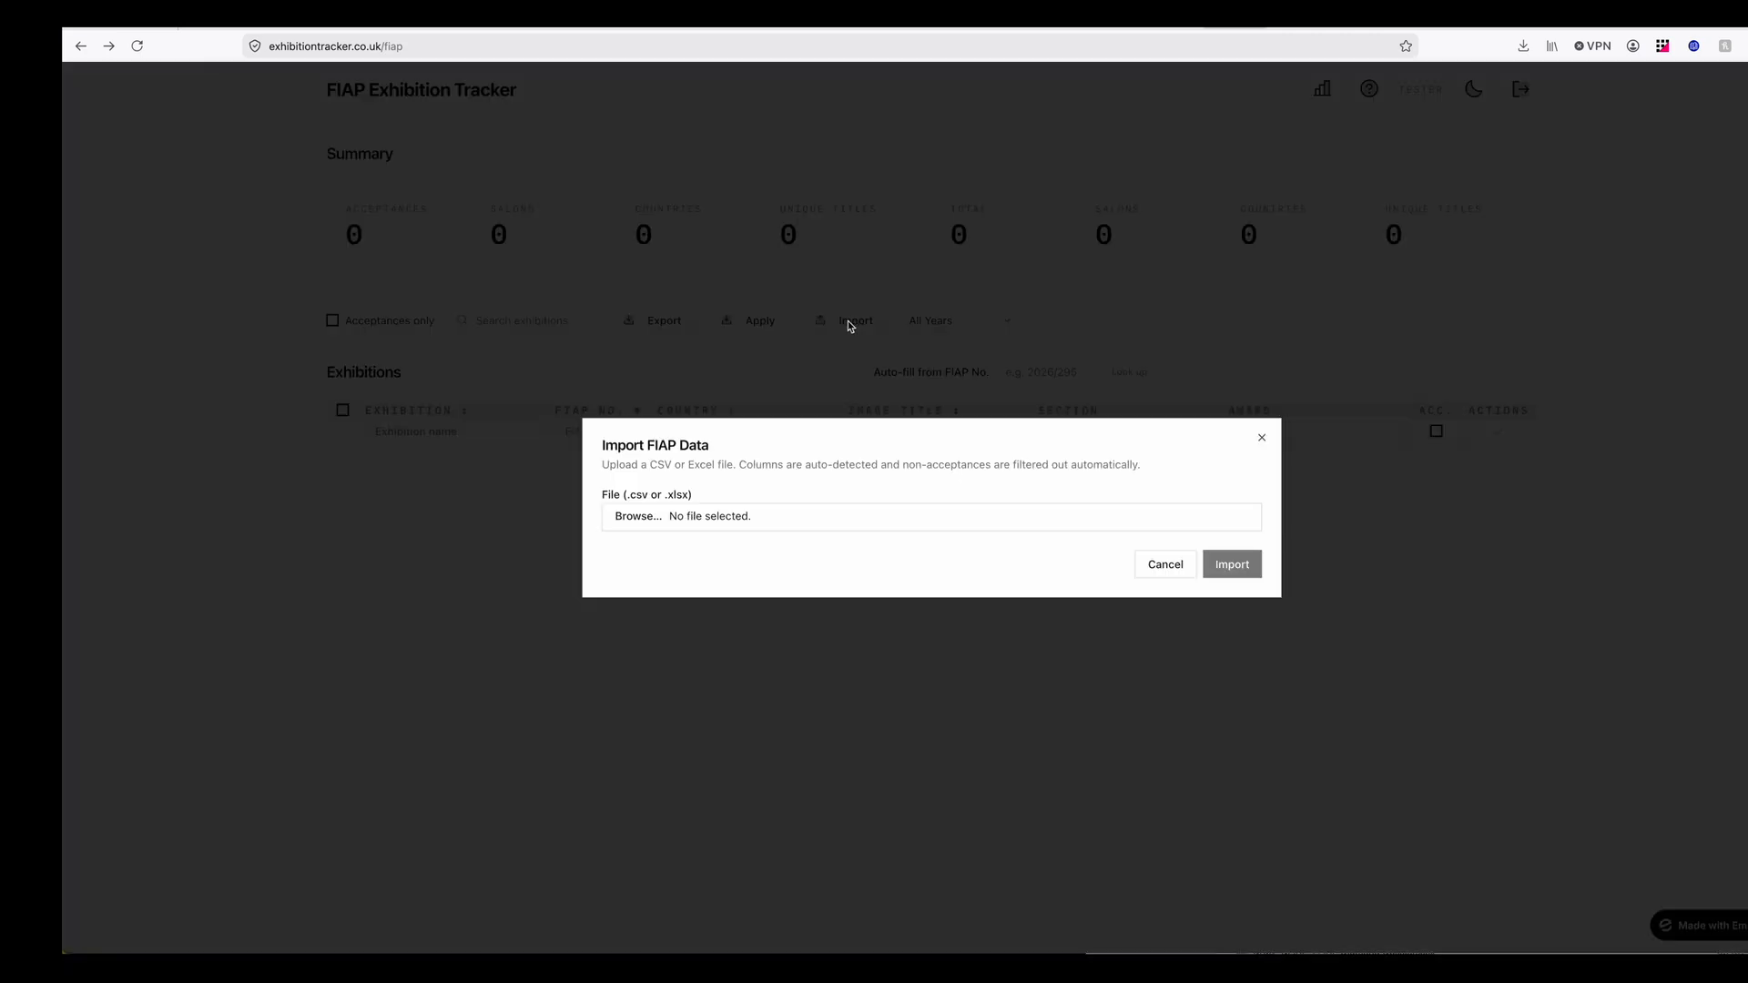
click(637, 516)
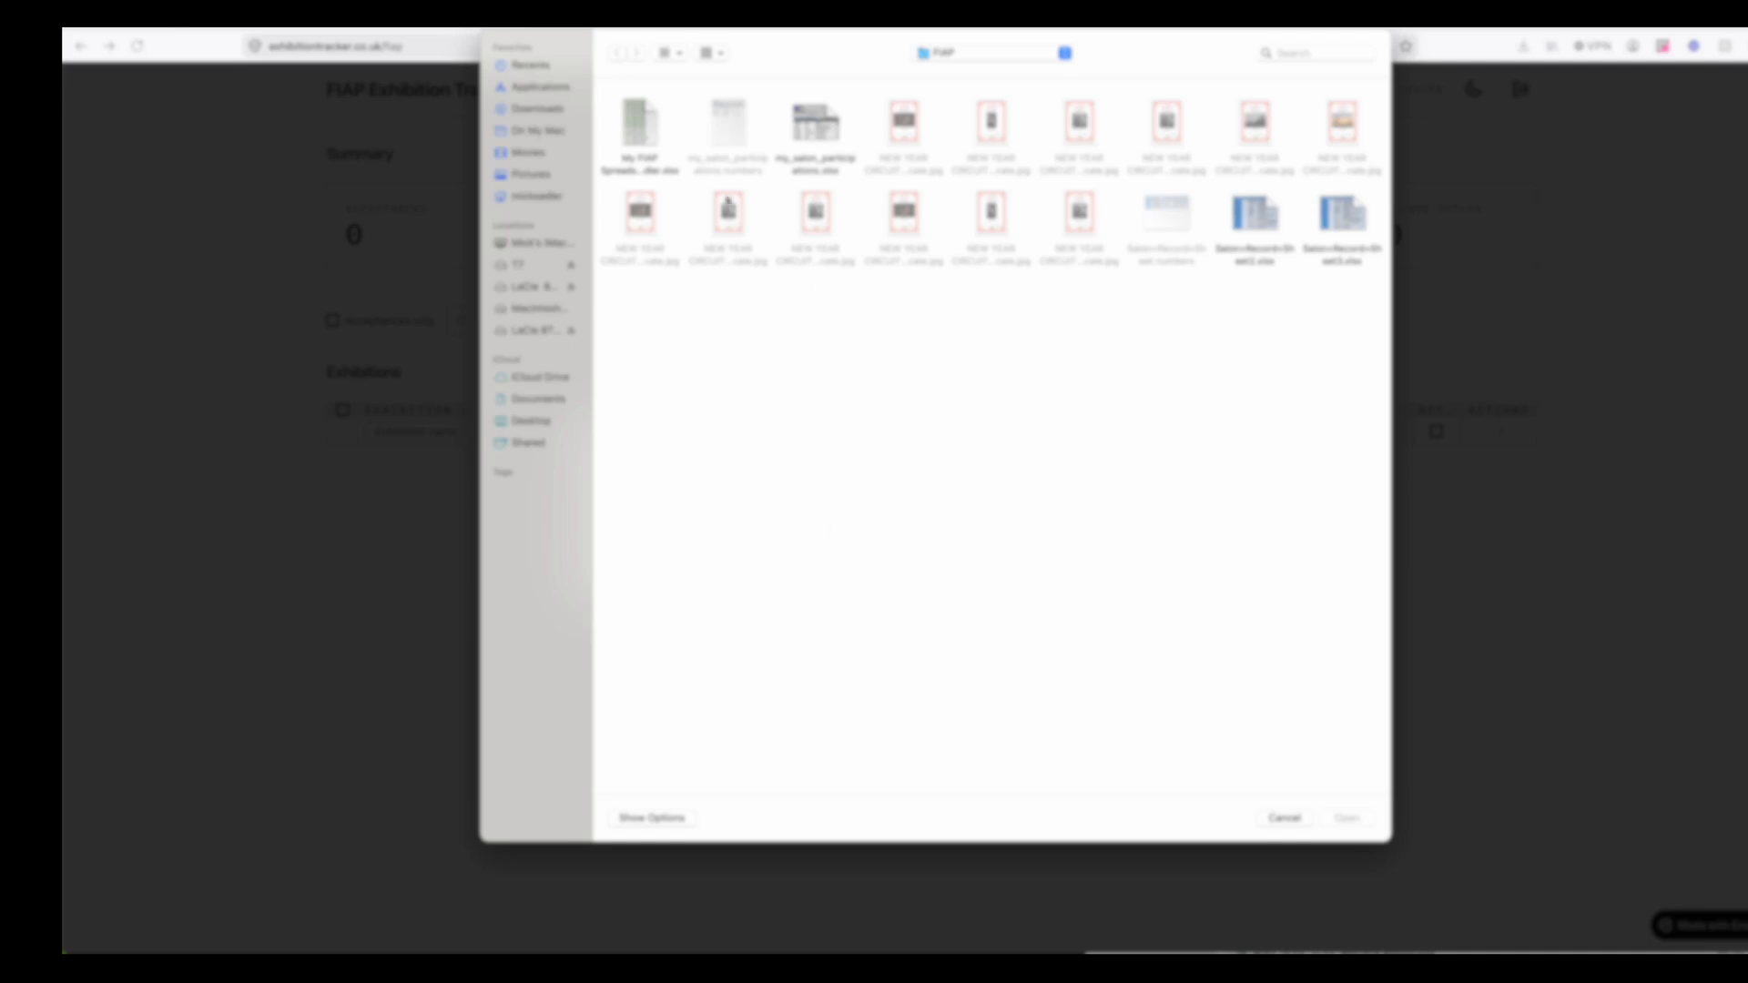
click(642, 128)
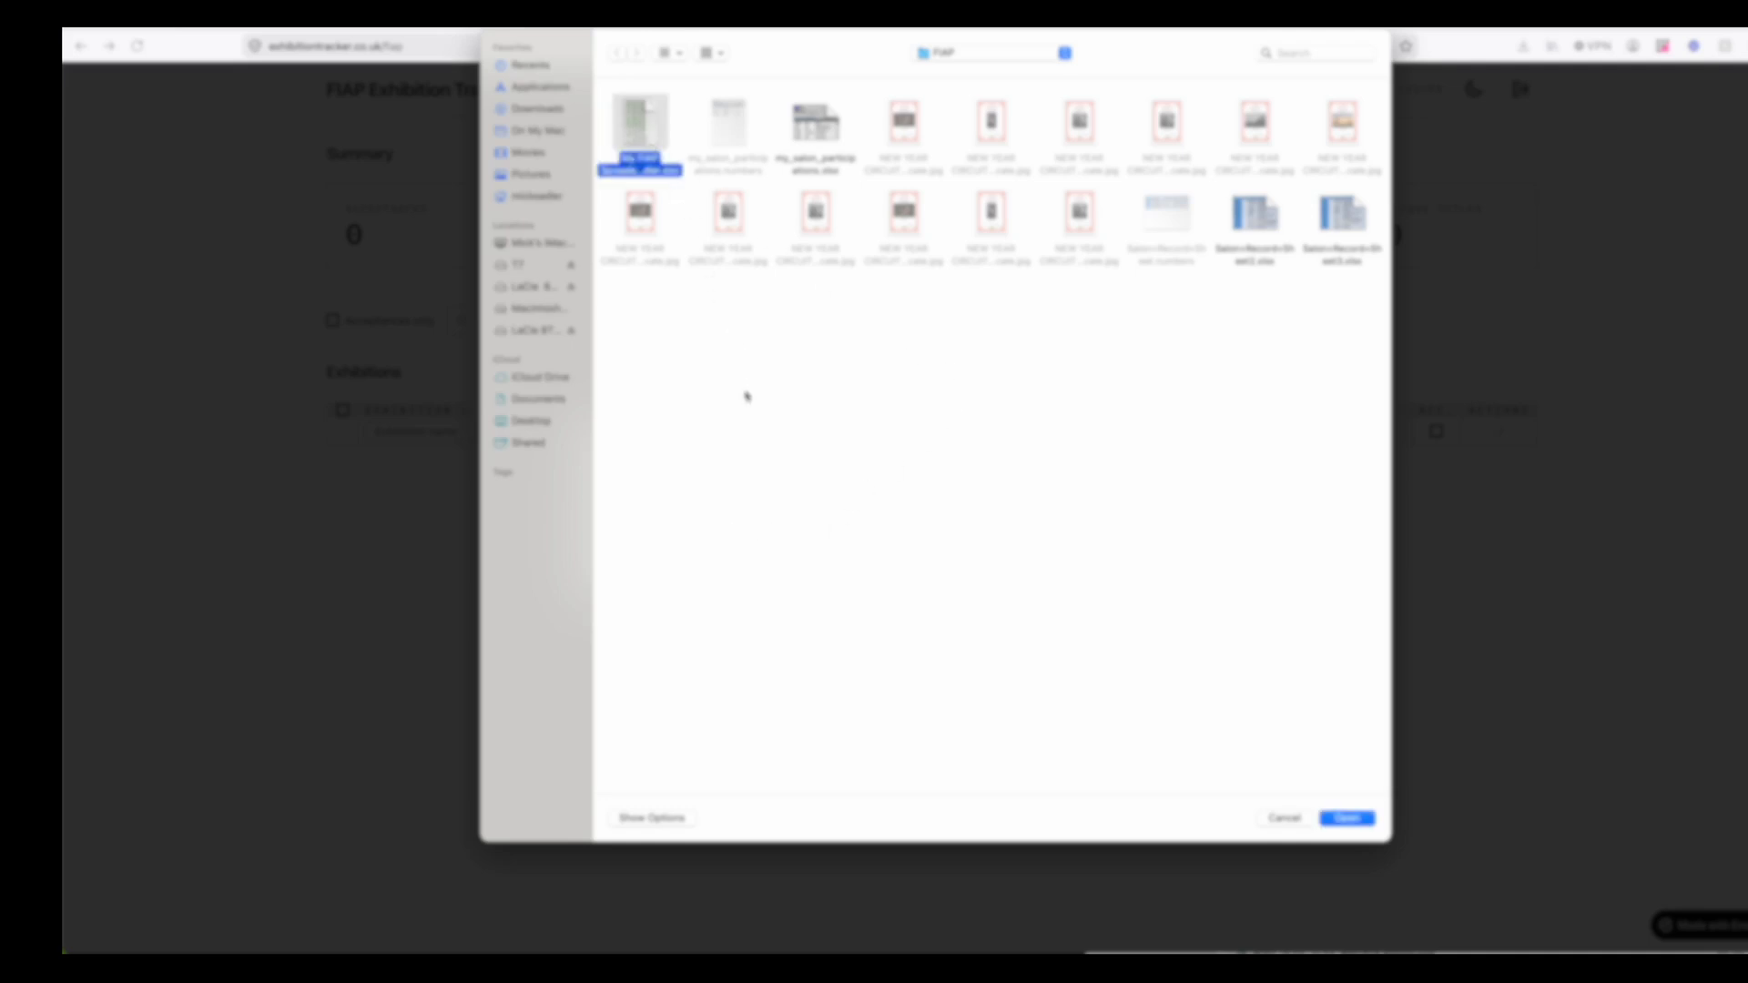
click(1338, 821)
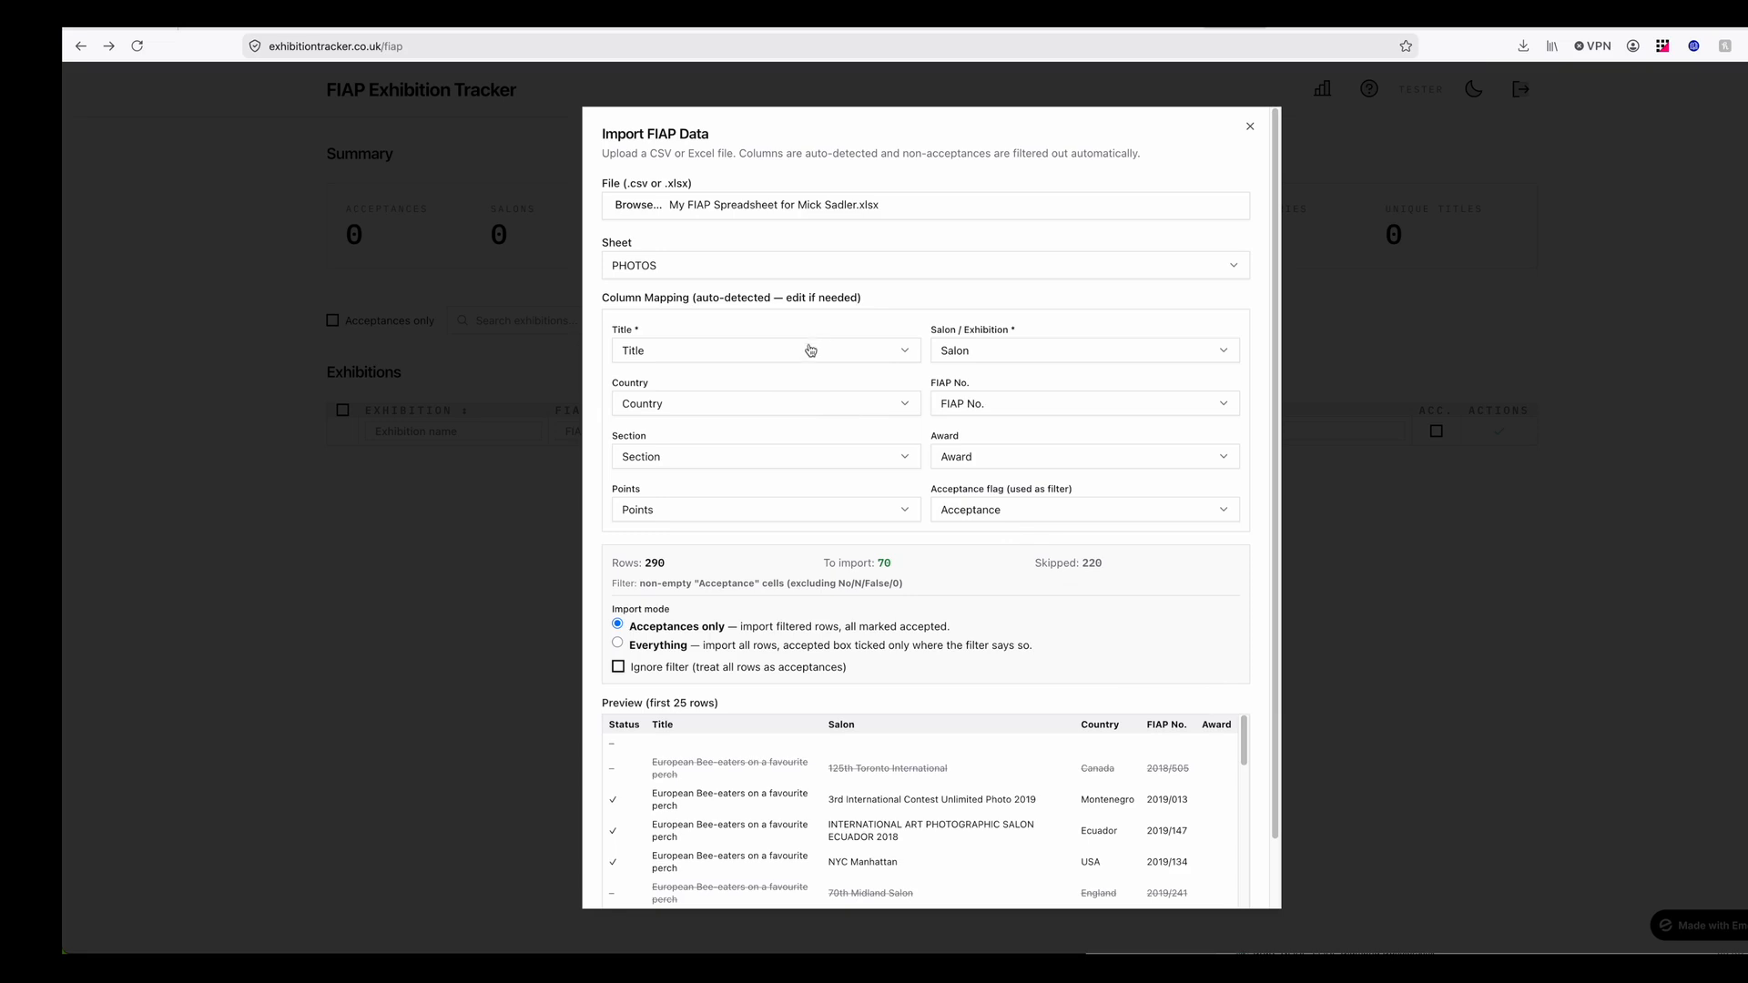
Import the PHOTOS sheet with the import mode set to Everything, after checking the Country mapping and row preview.
click(908, 407)
click(907, 406)
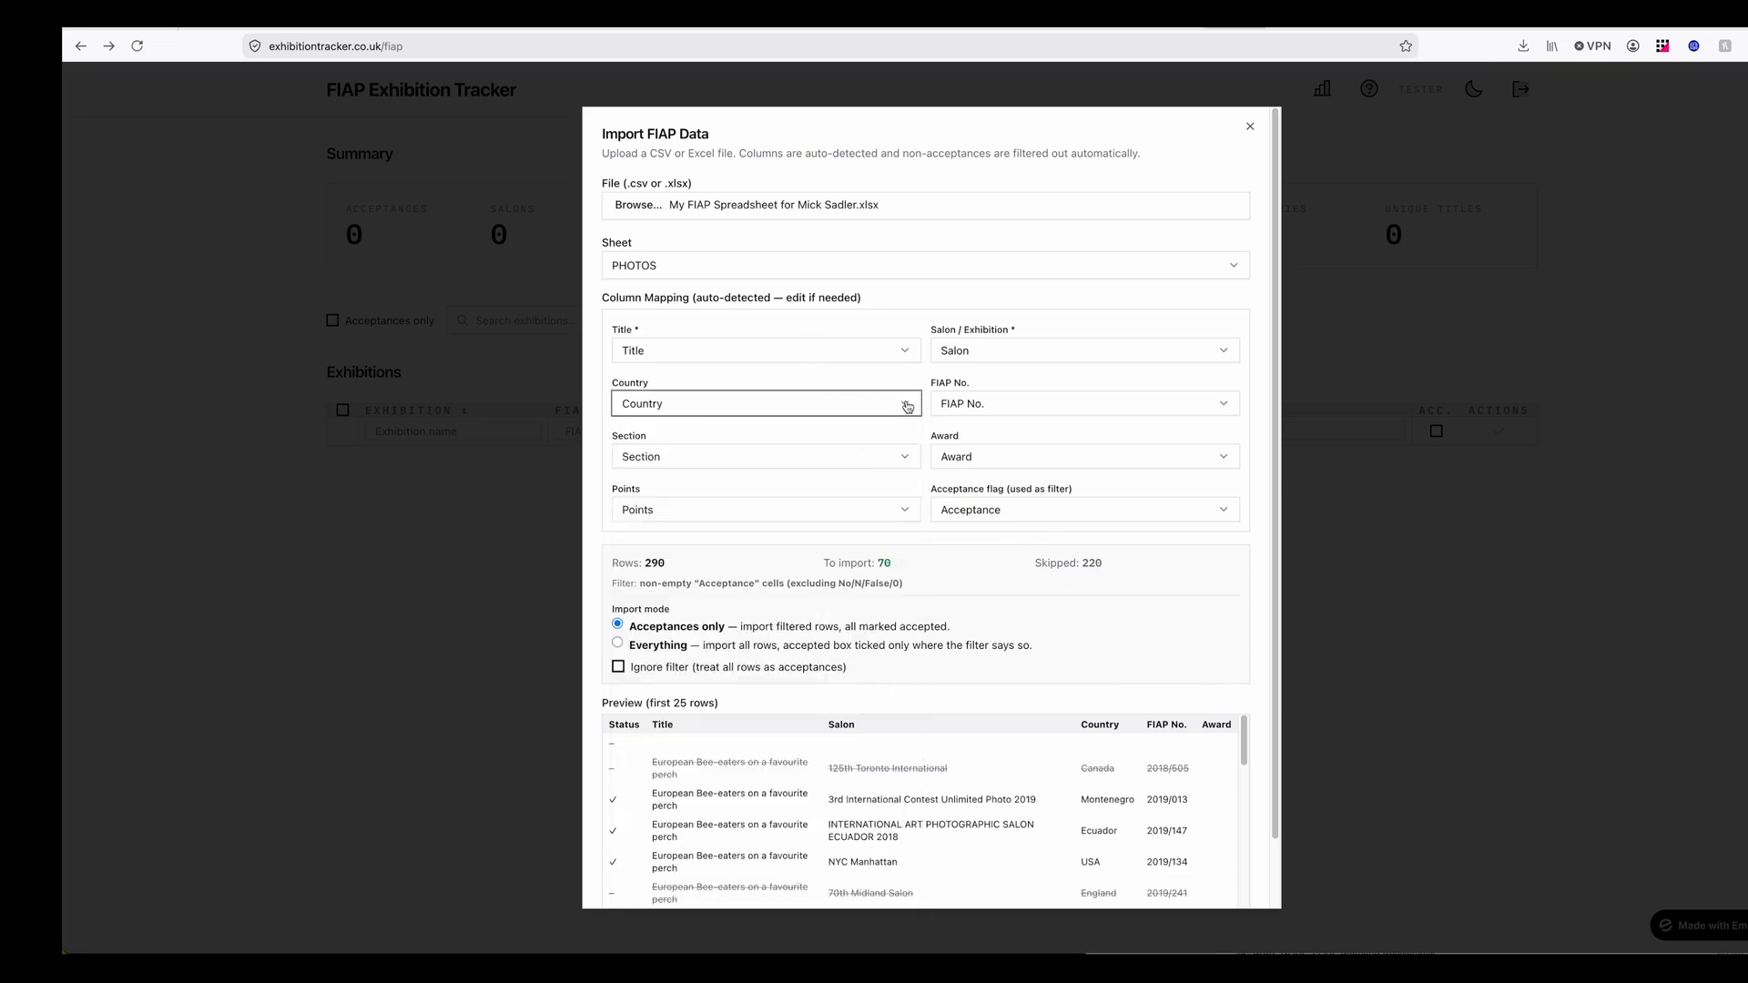
click(908, 407)
click(907, 406)
click(618, 644)
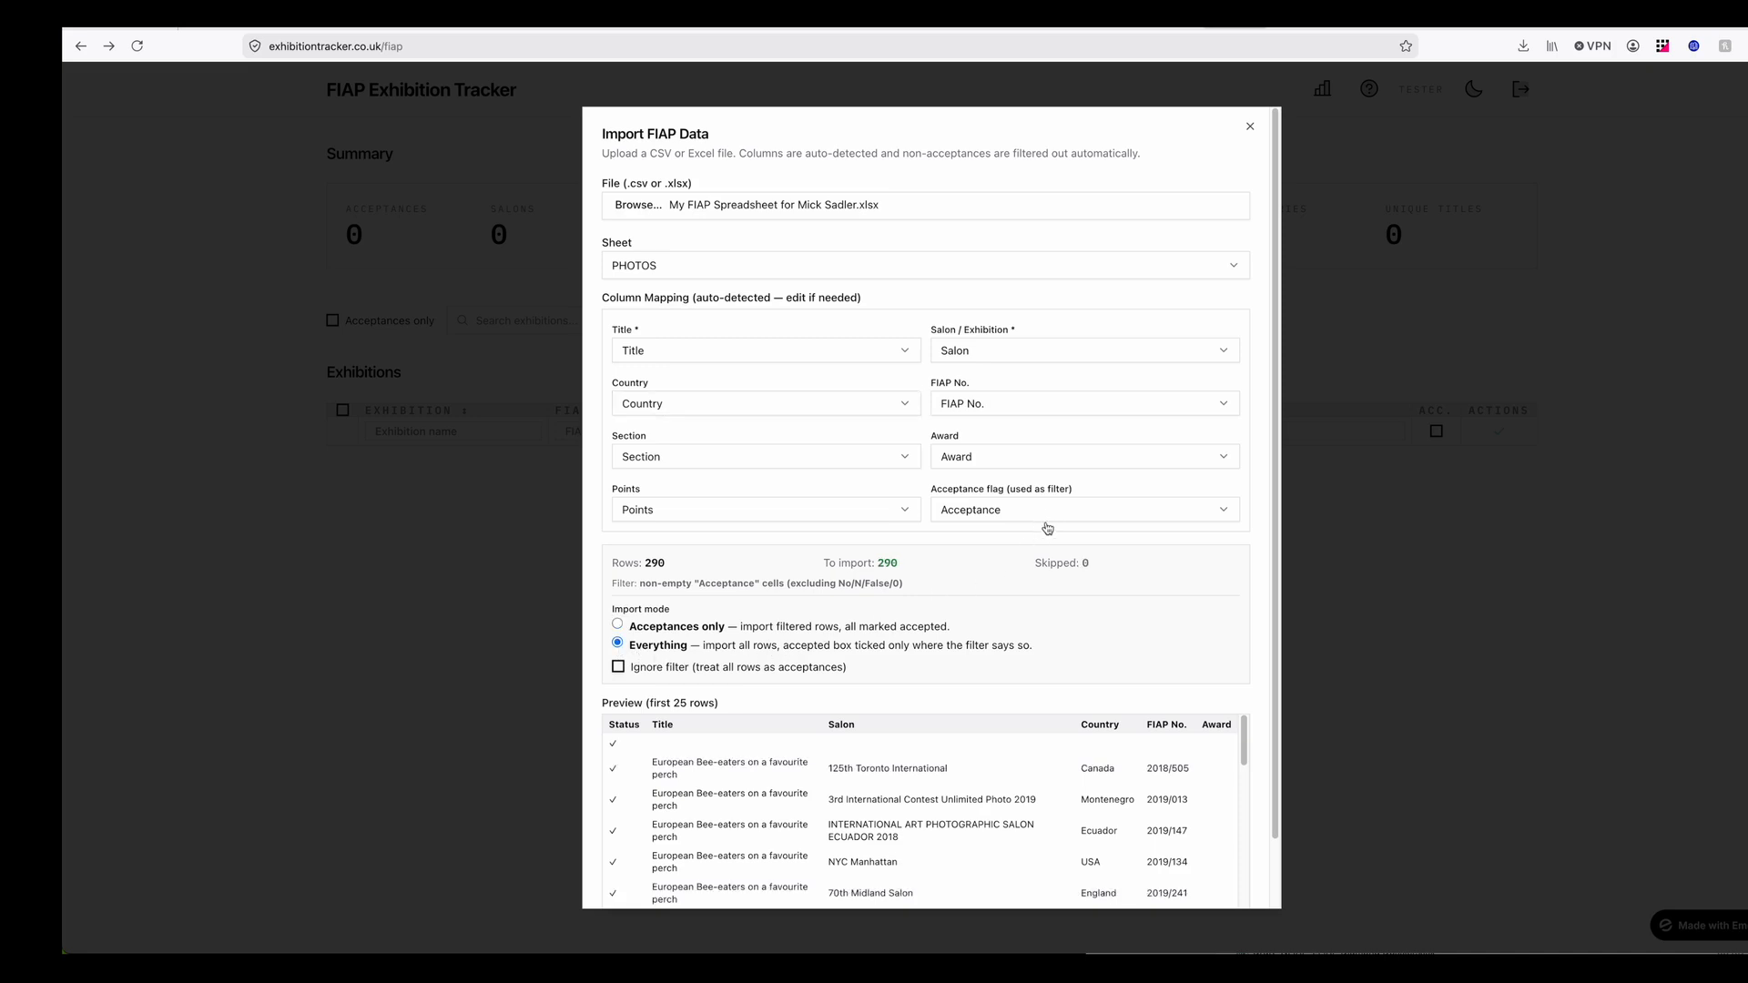
scroll(1228, 742, down, 3)
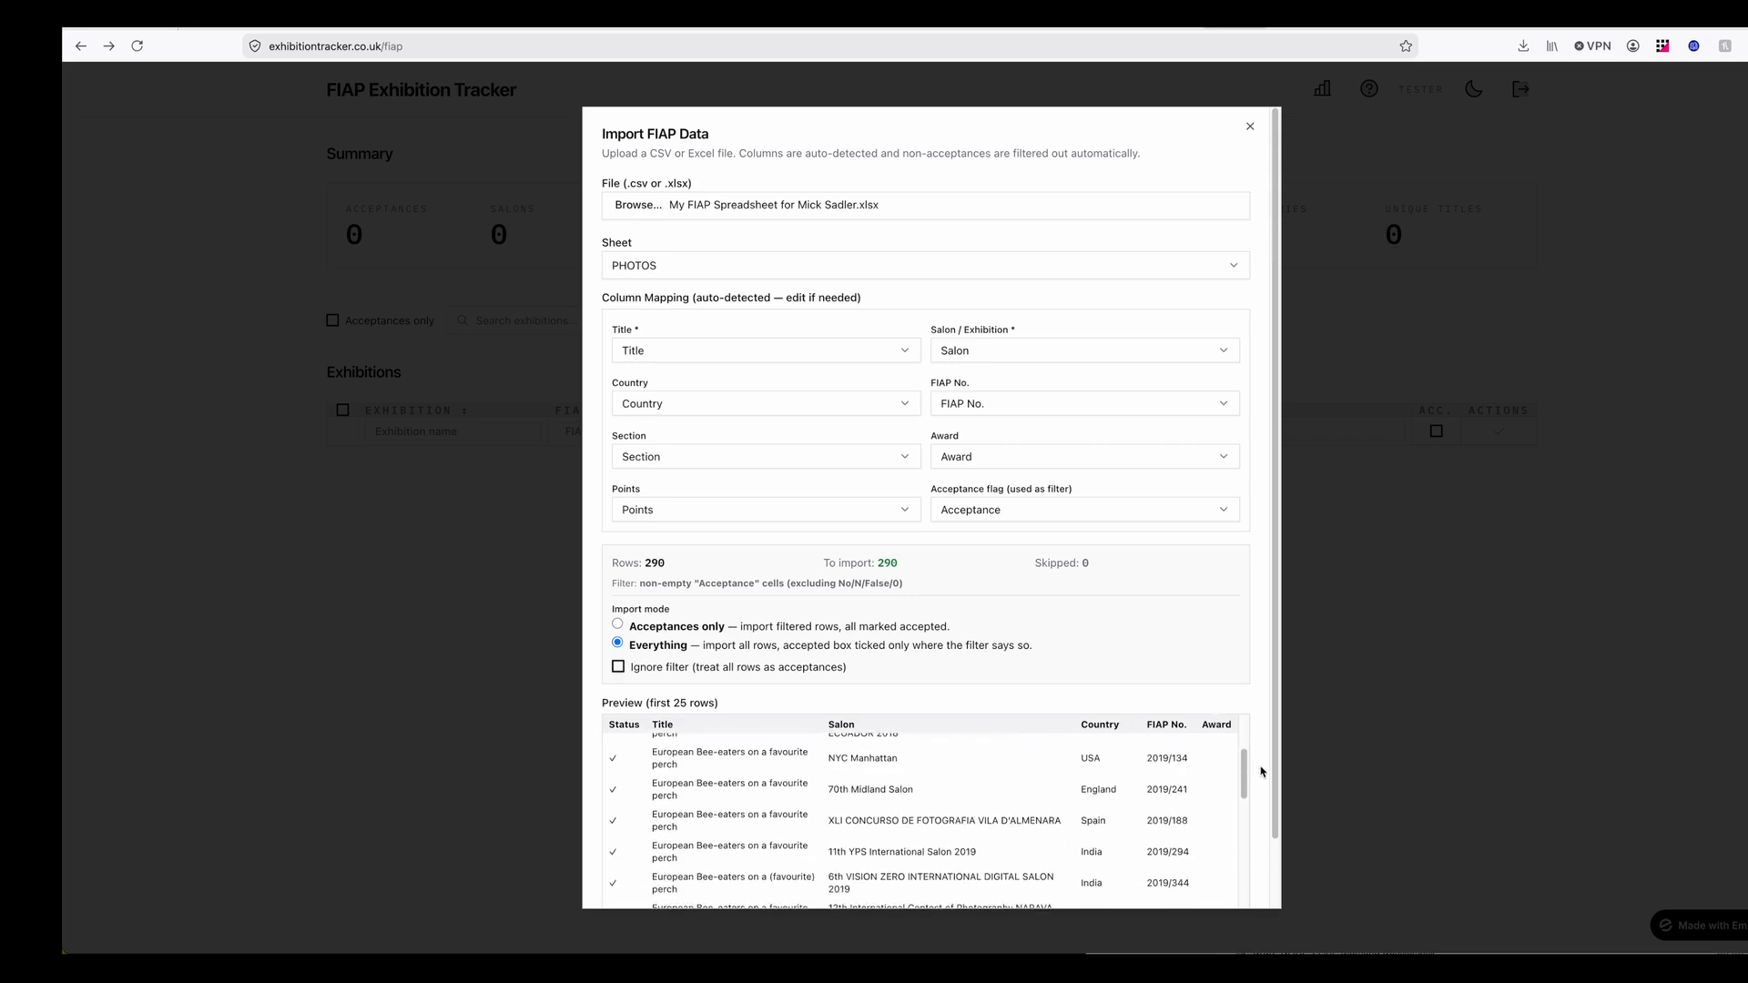
scroll(1261, 772, down, 2)
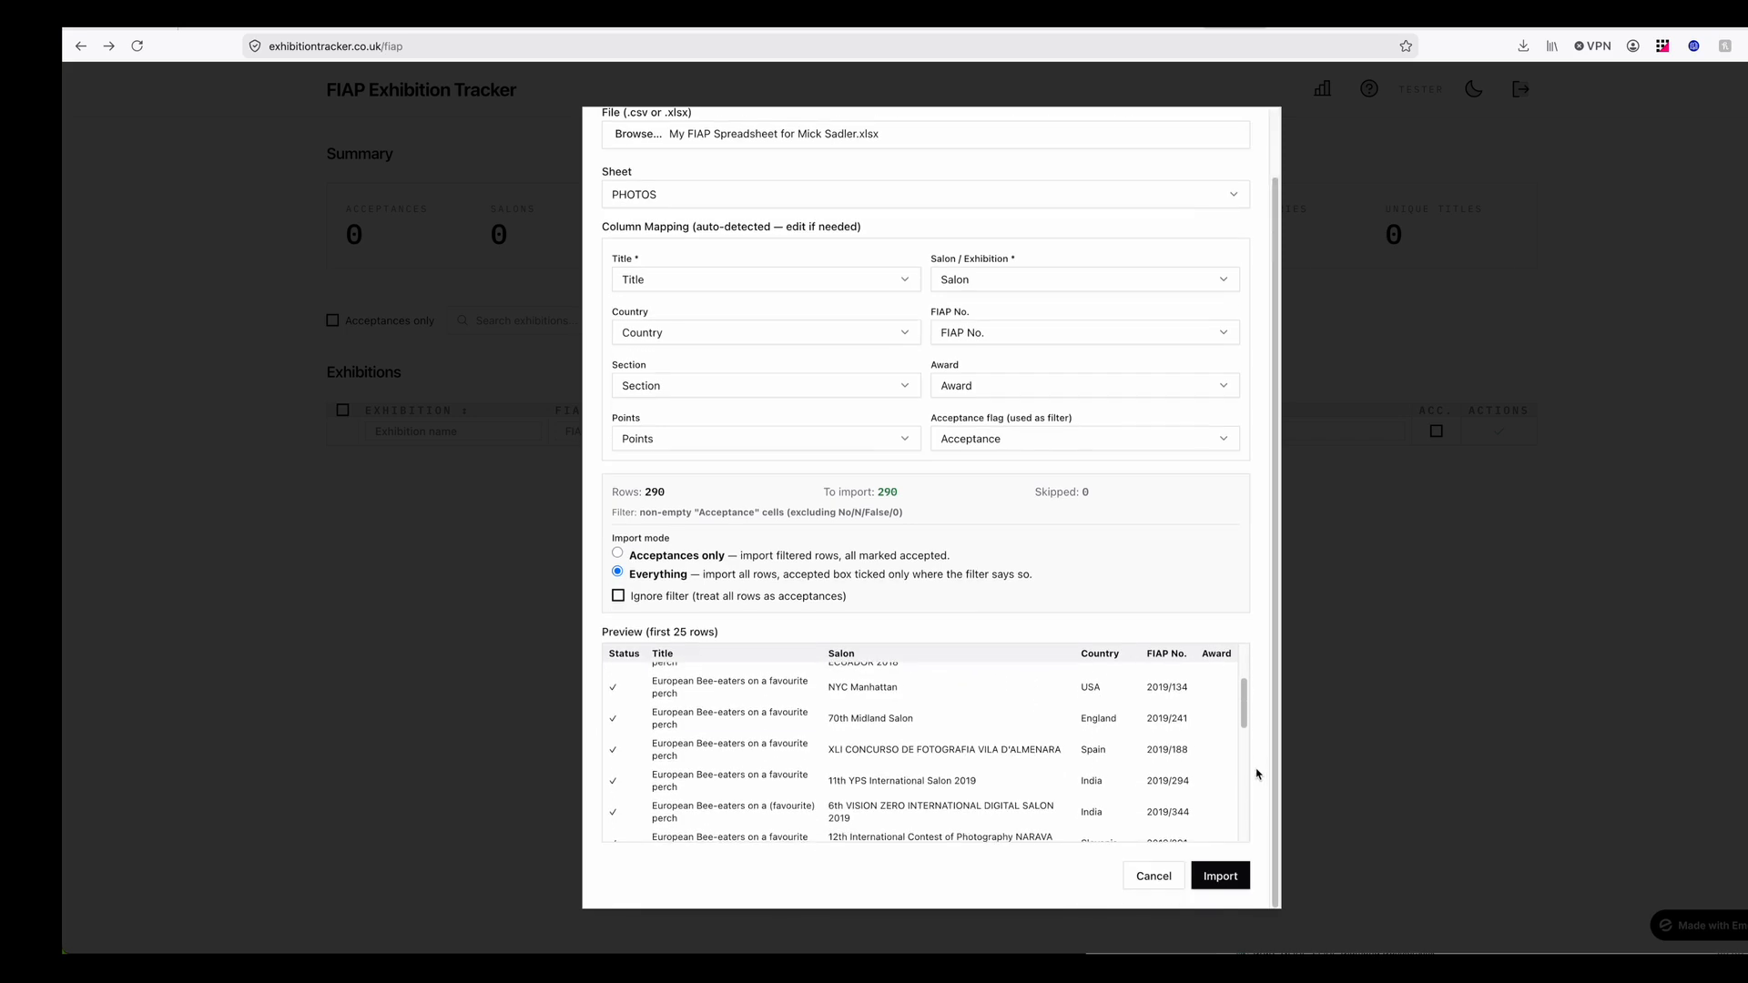
click(1221, 879)
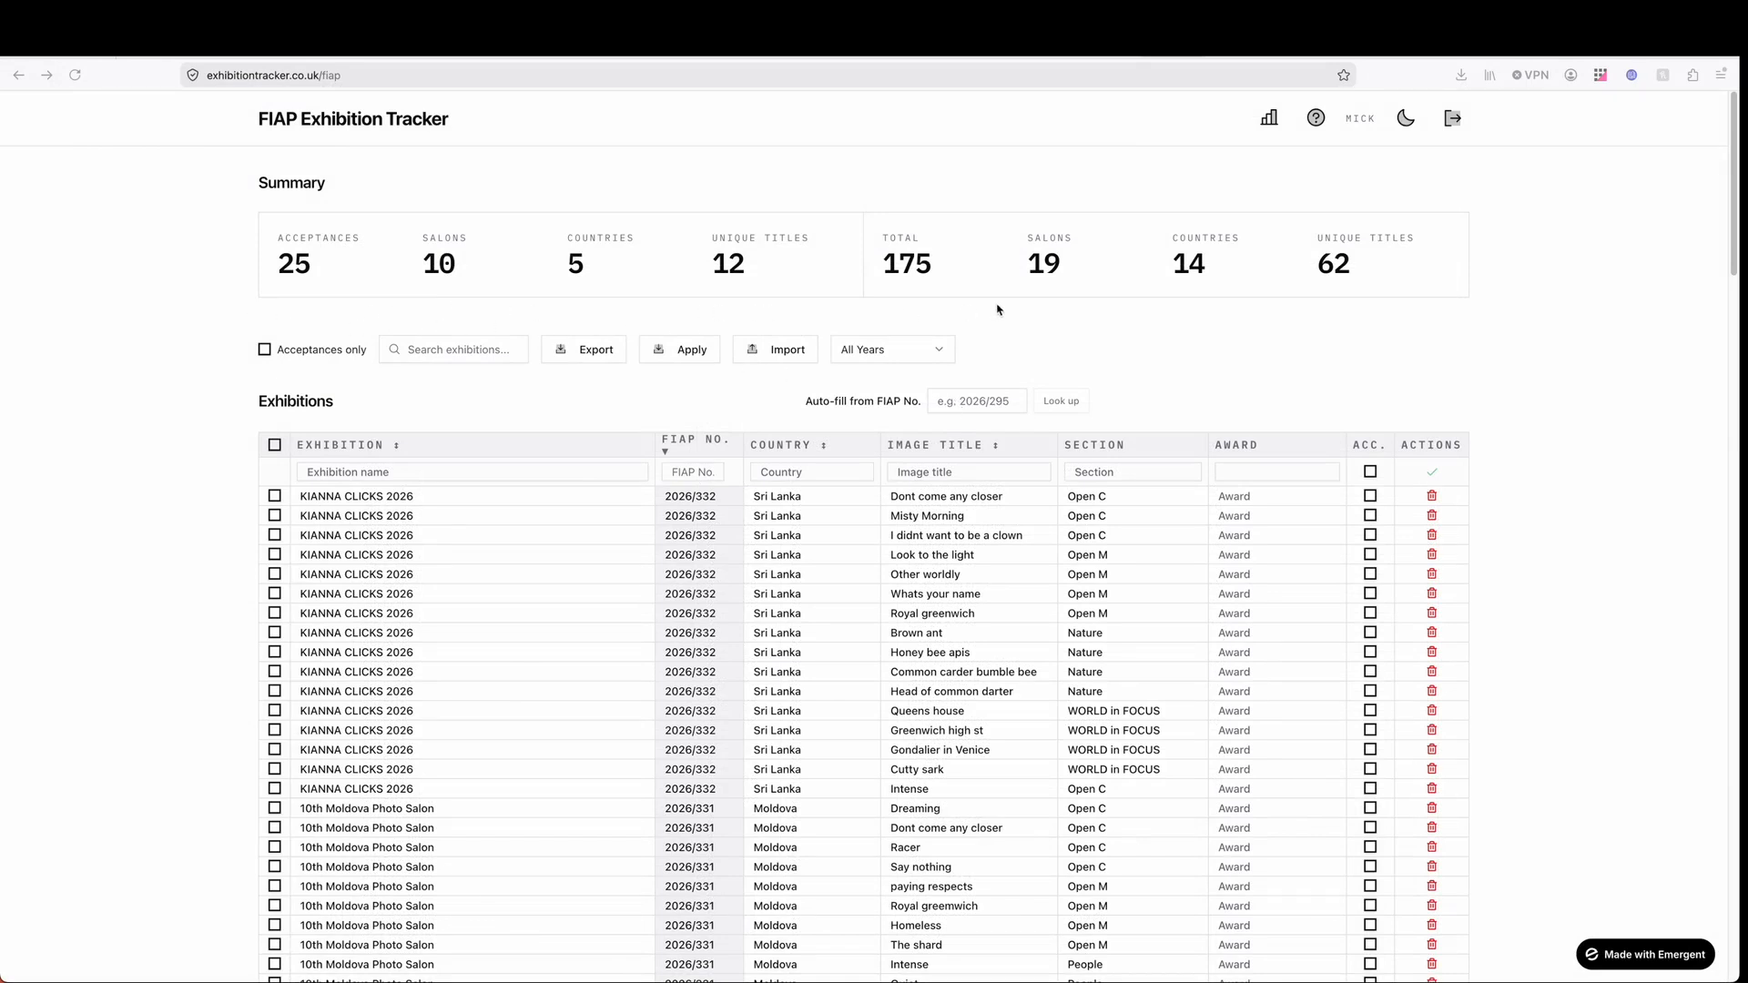
Auto-fill the new record's exhibition details by looking up FIAP No. 2026/332.
click(939, 401)
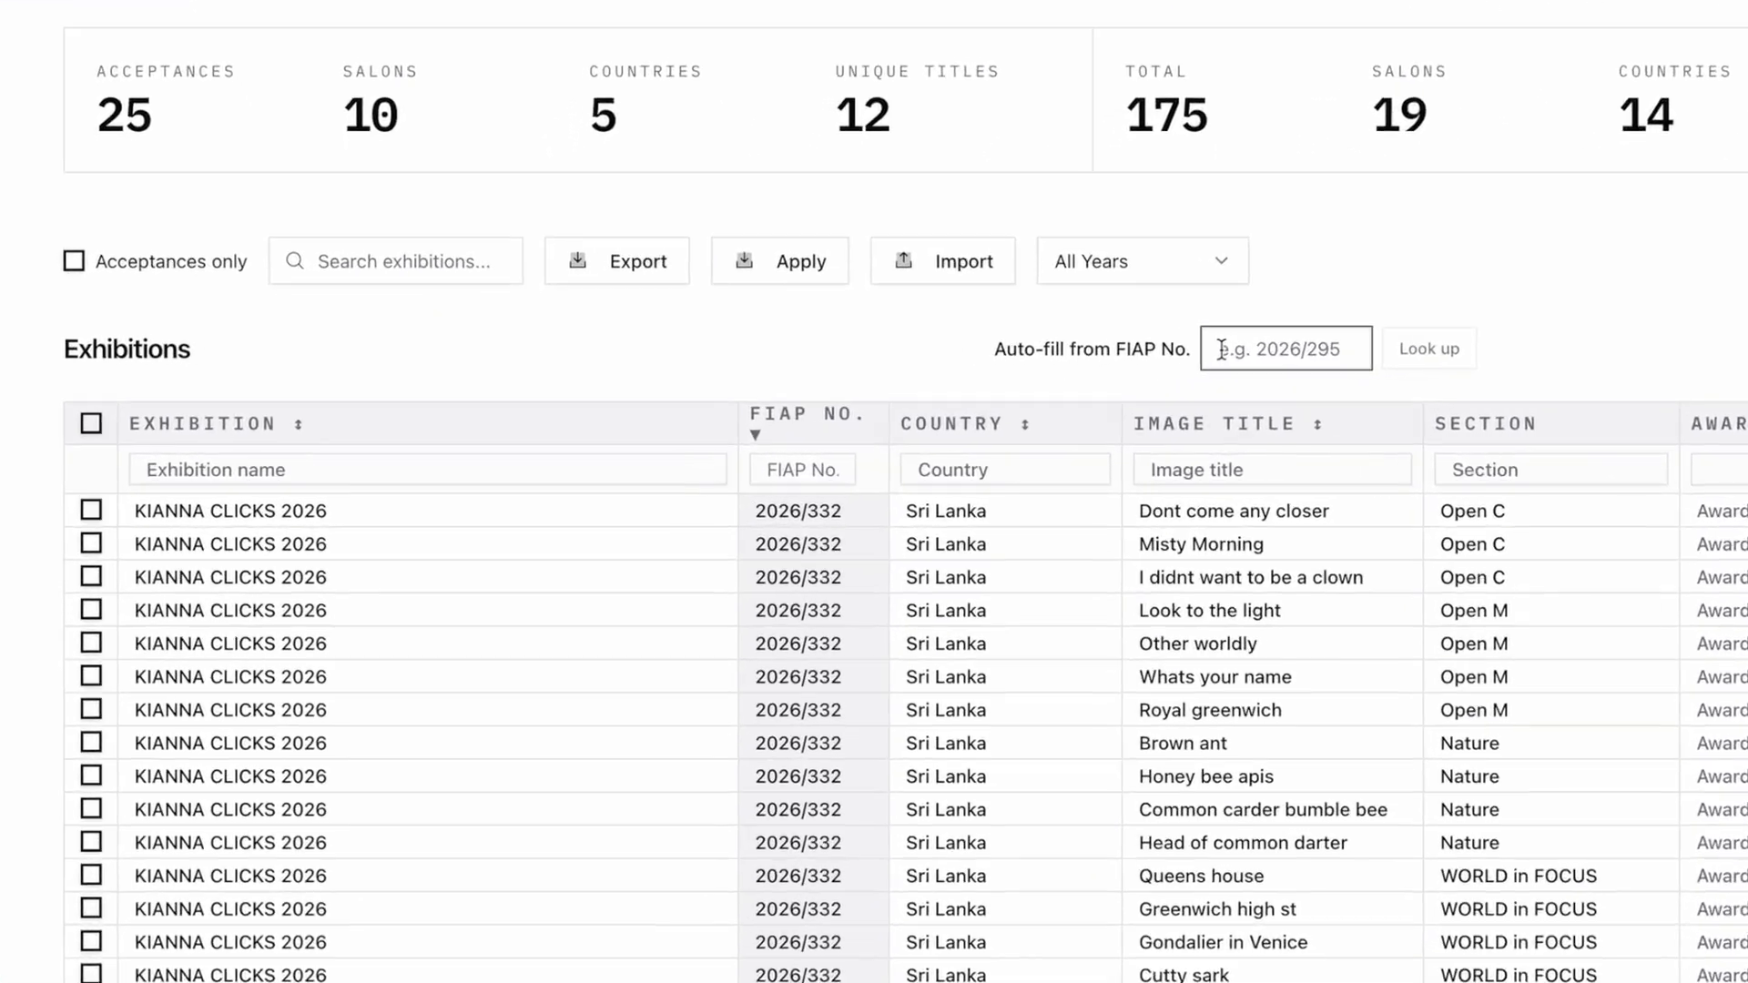
text(202)
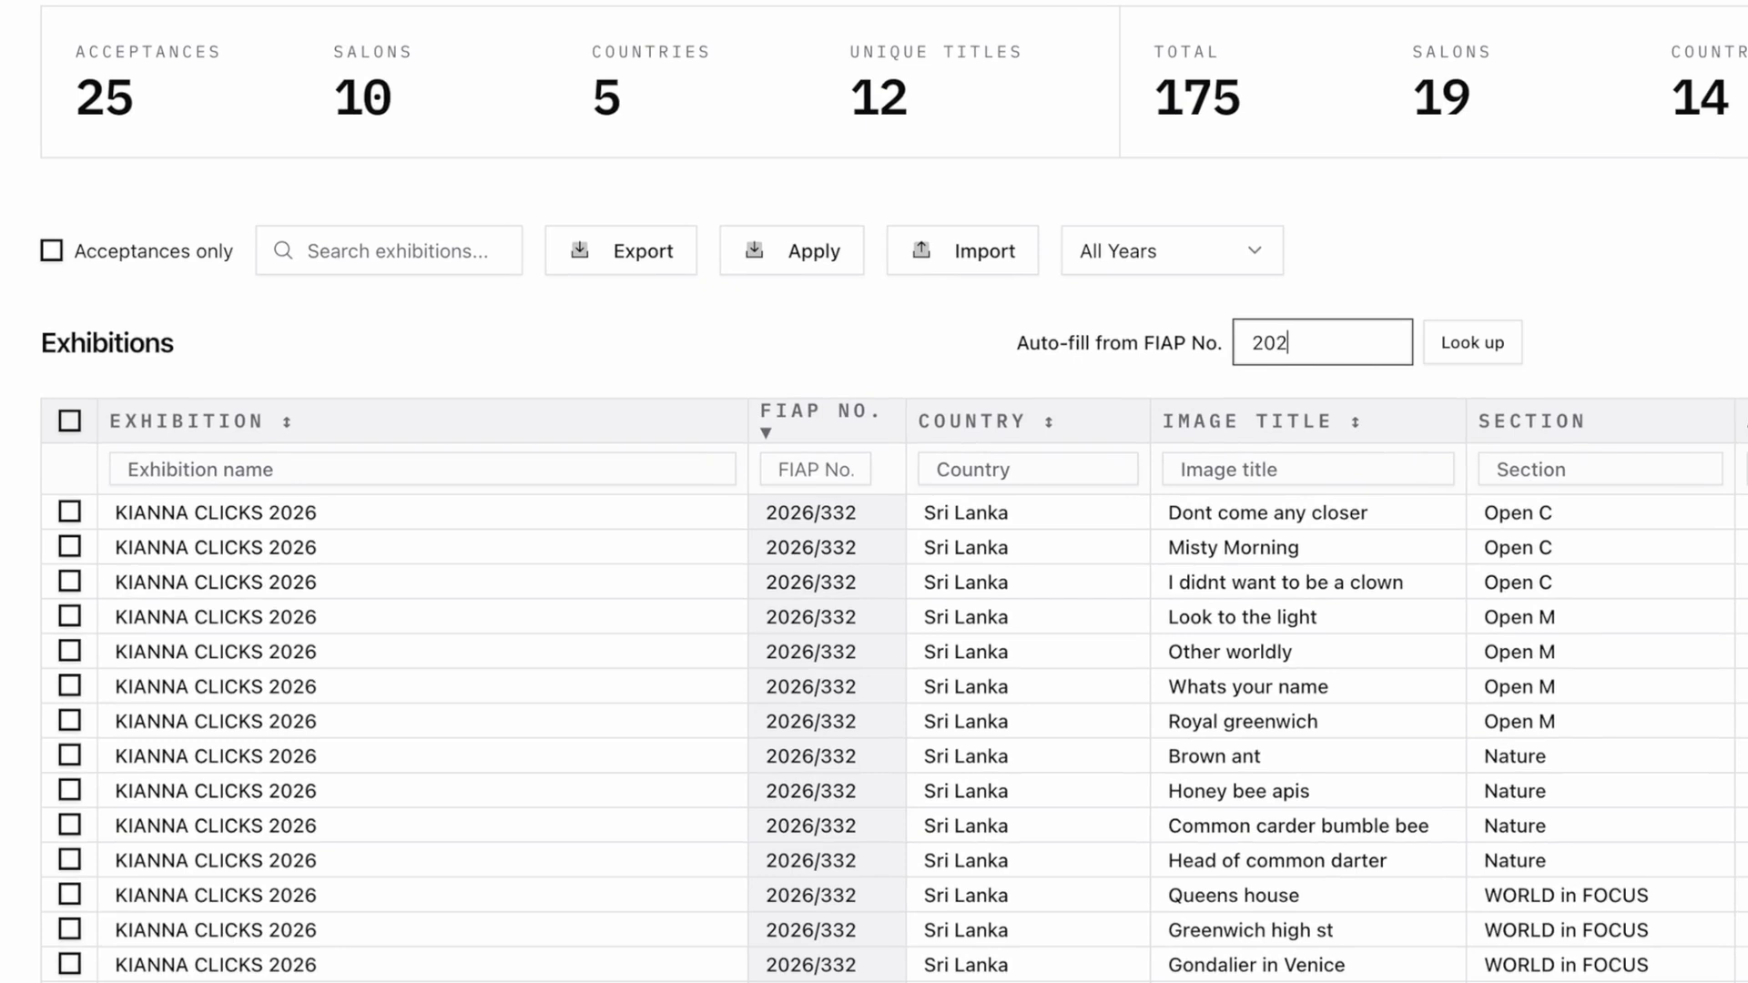
text(6/332)
click(1469, 347)
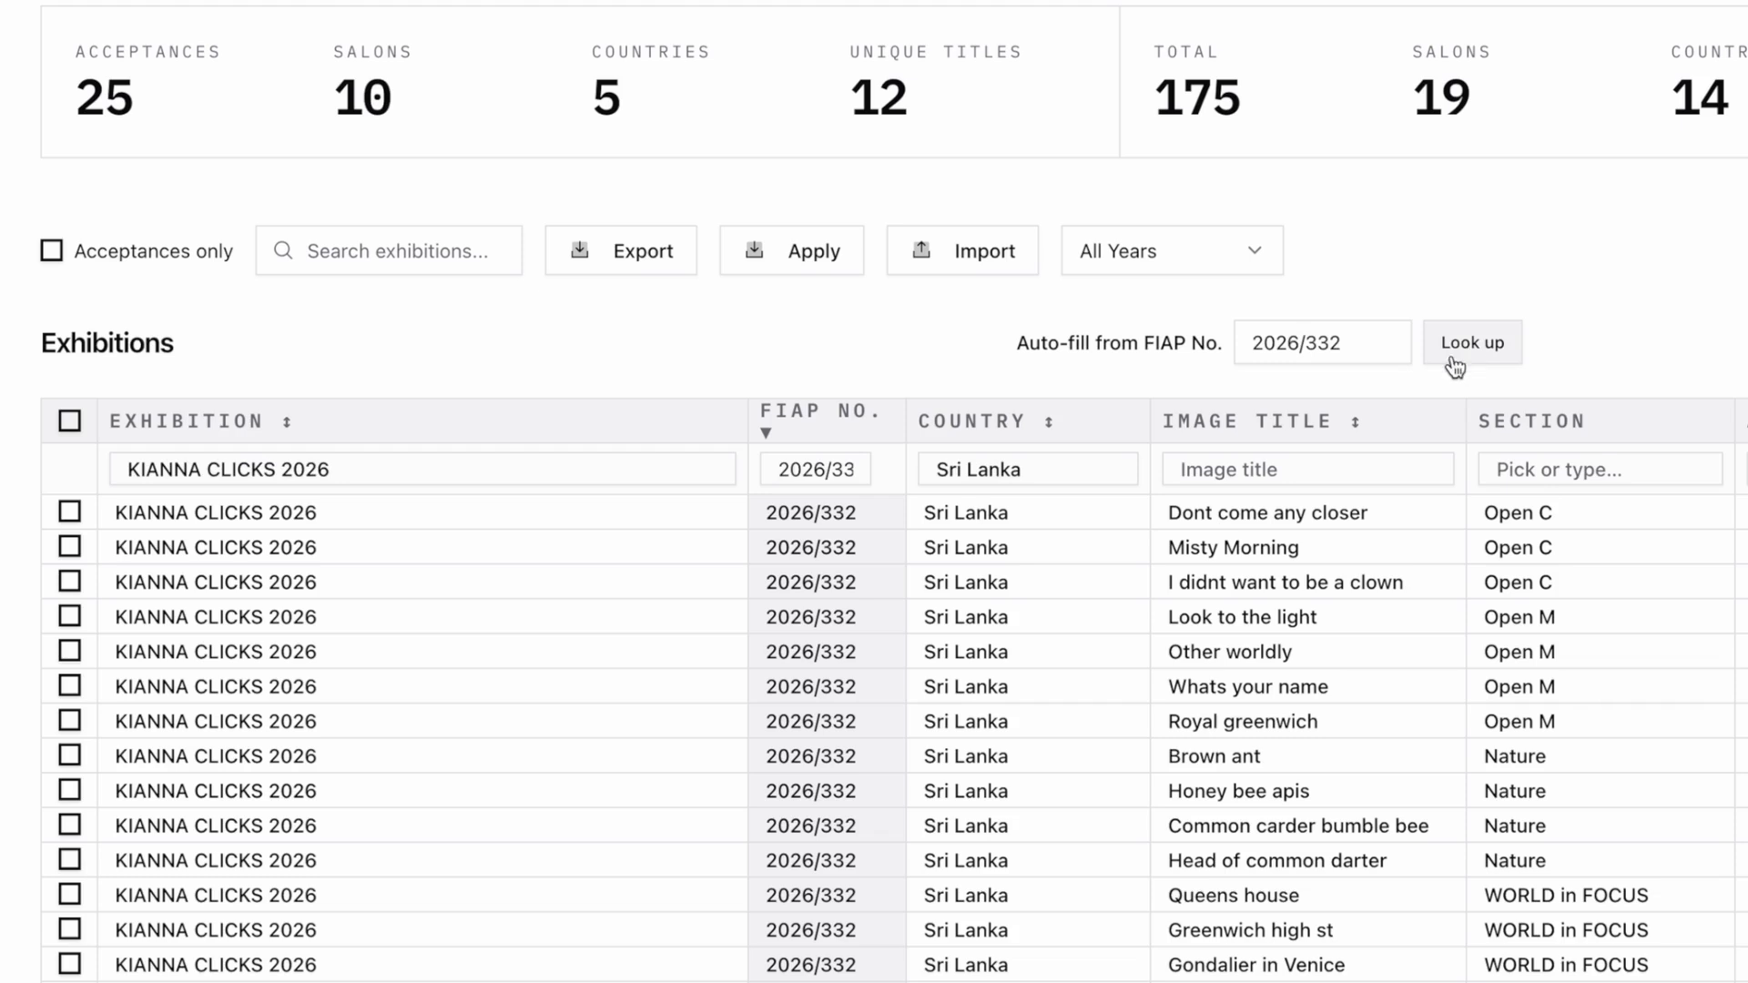
Give the new KIANNA CLICKS 2026 record the image title Intense and the section Open C, and add it.
click(1258, 472)
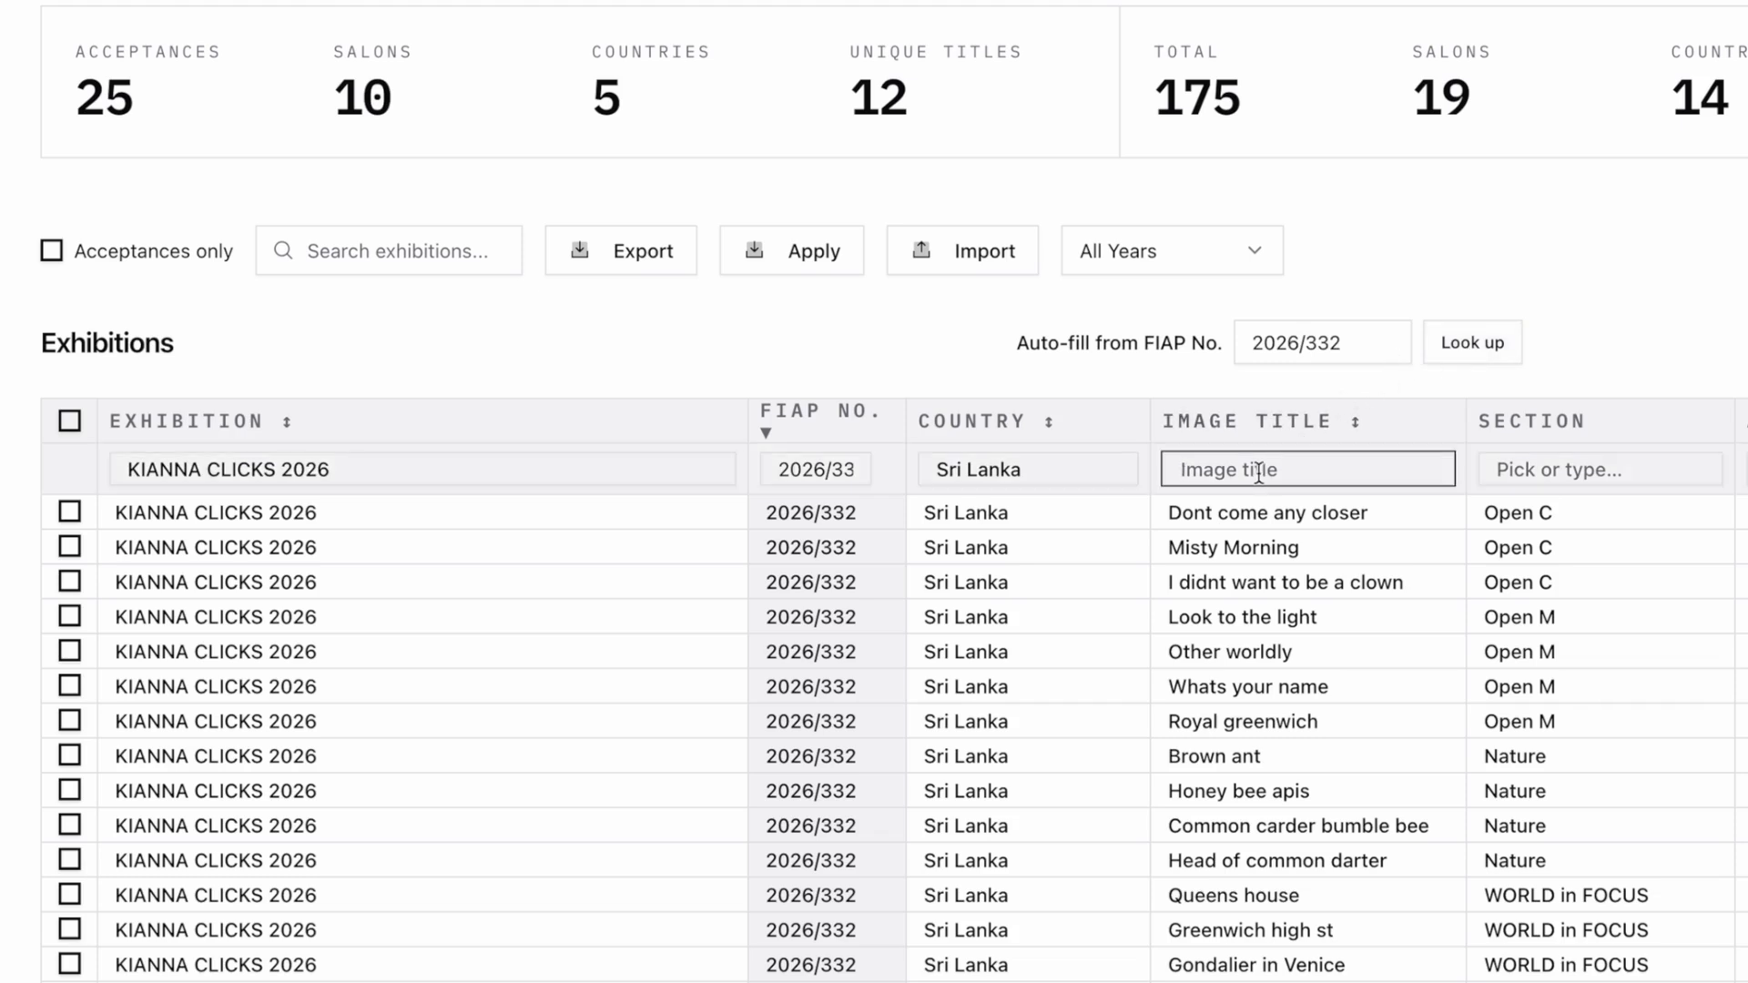
text(Intense)
click(1580, 470)
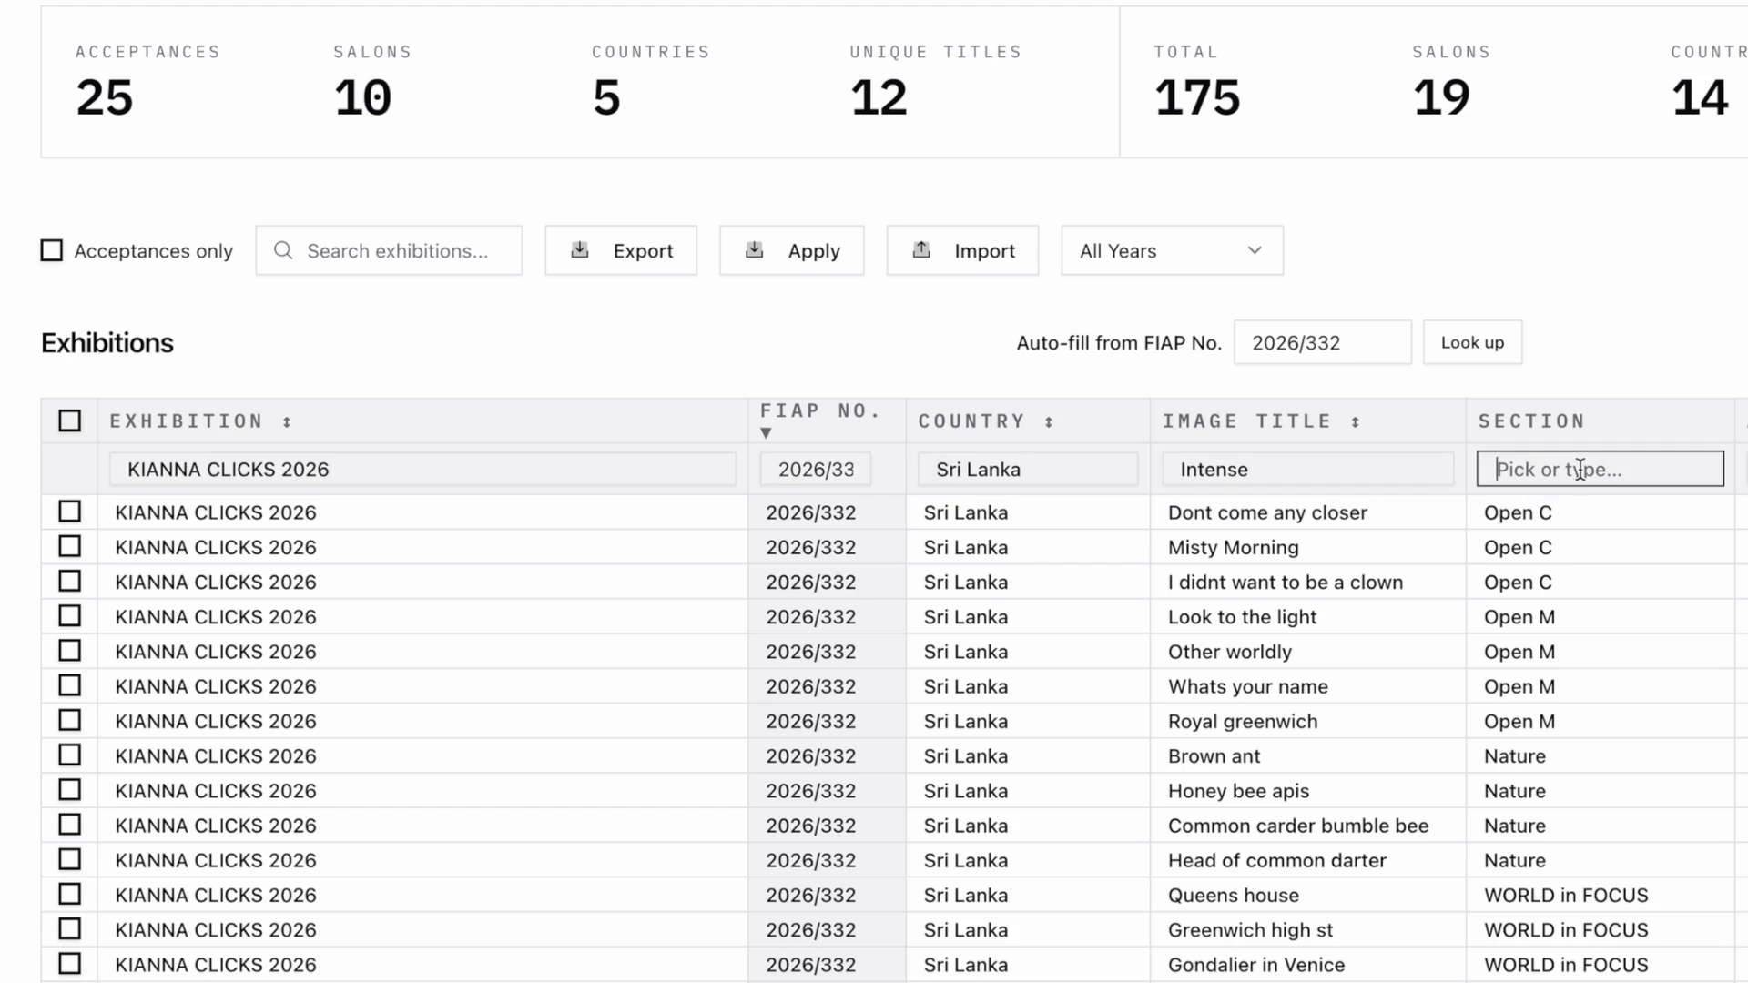
click(1580, 470)
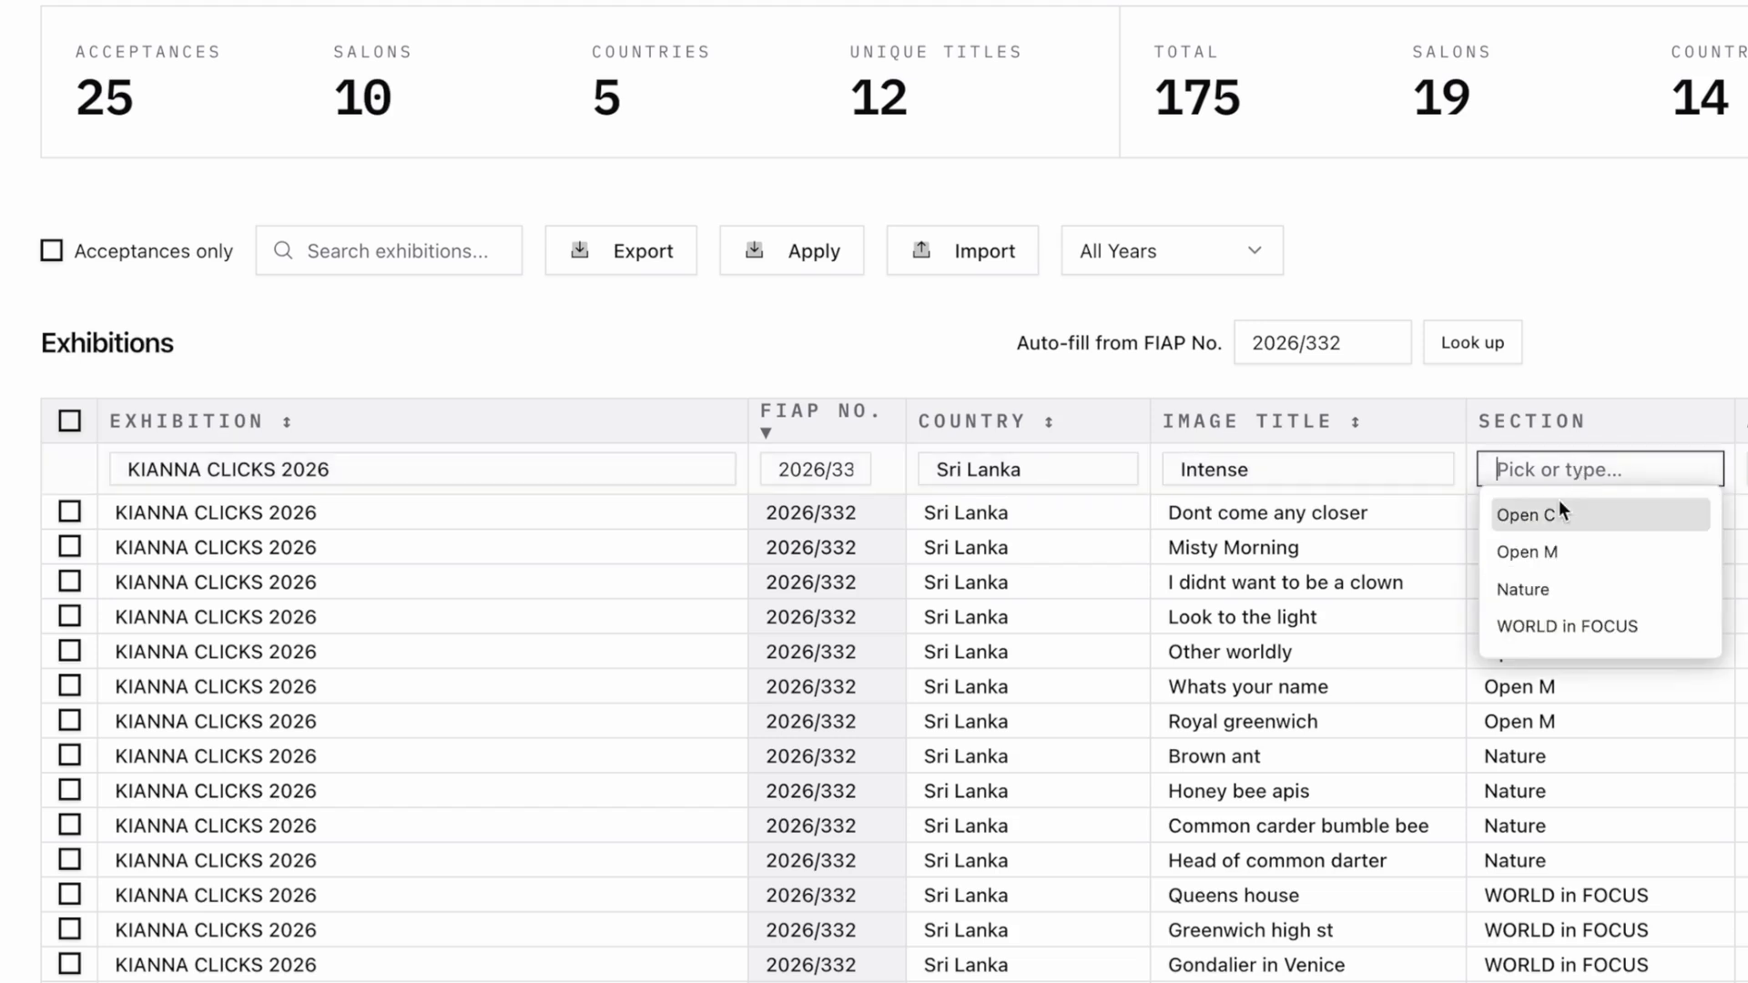
click(1557, 505)
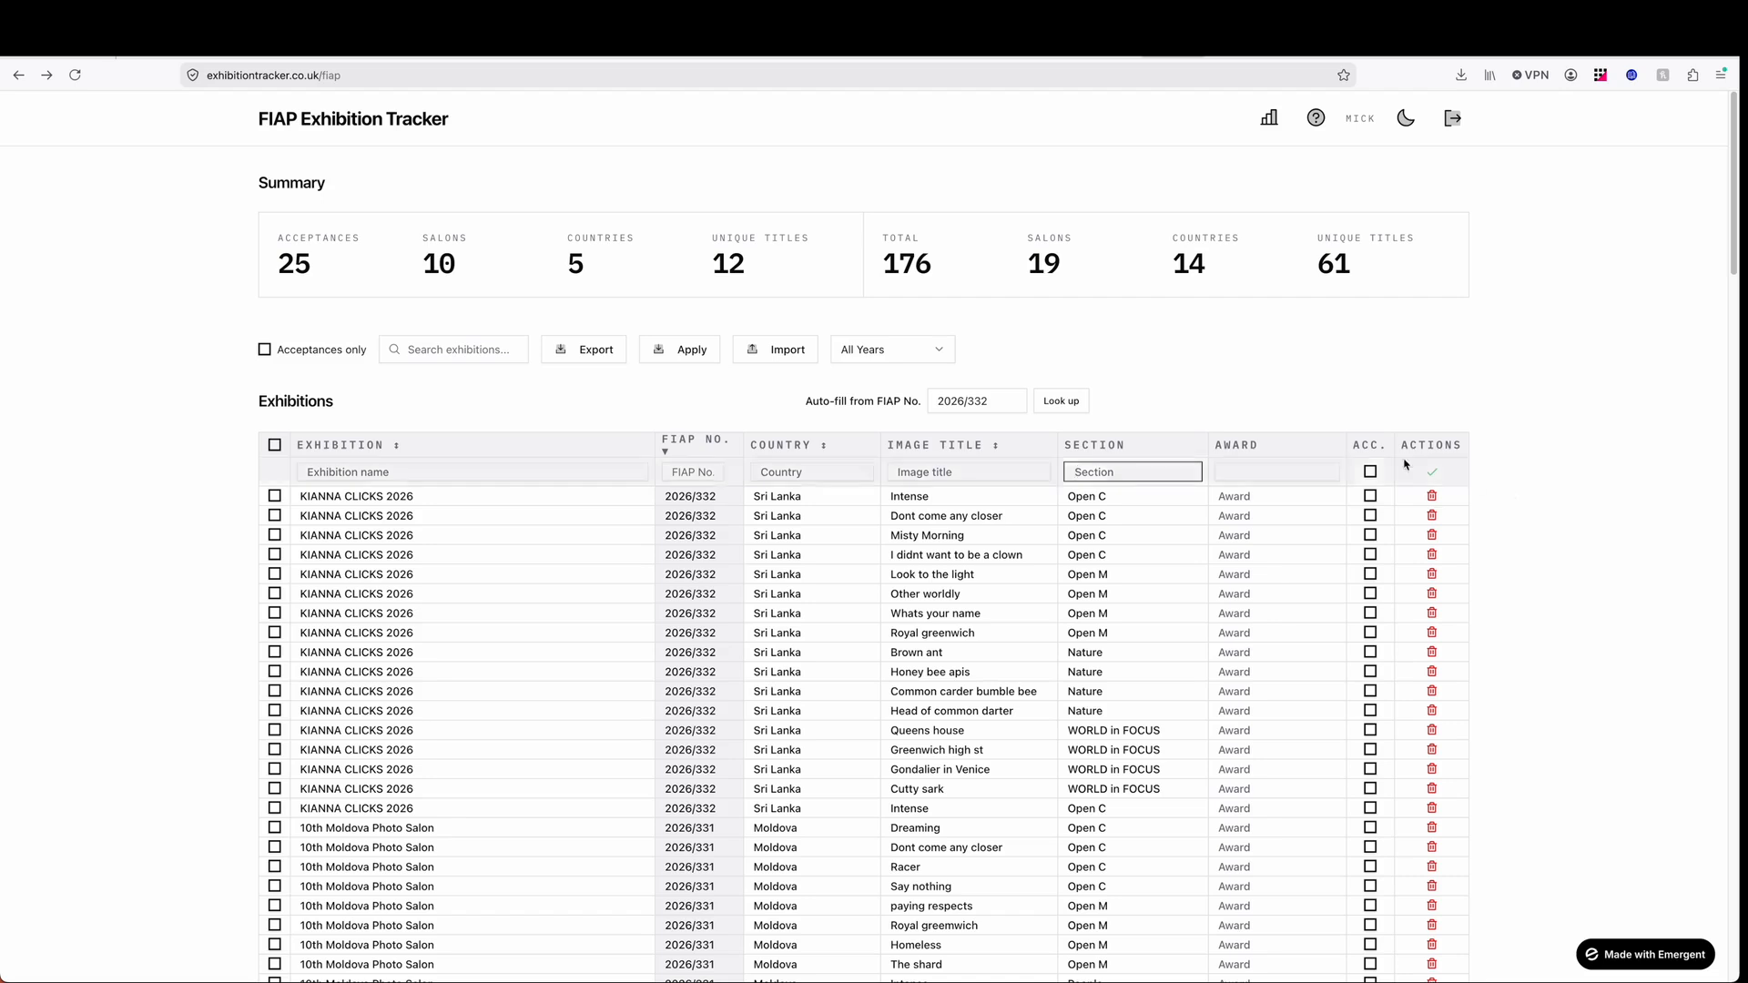
Filter the exhibitions to acceptances only, review the list and top ranked images, and remove the filter.
click(264, 350)
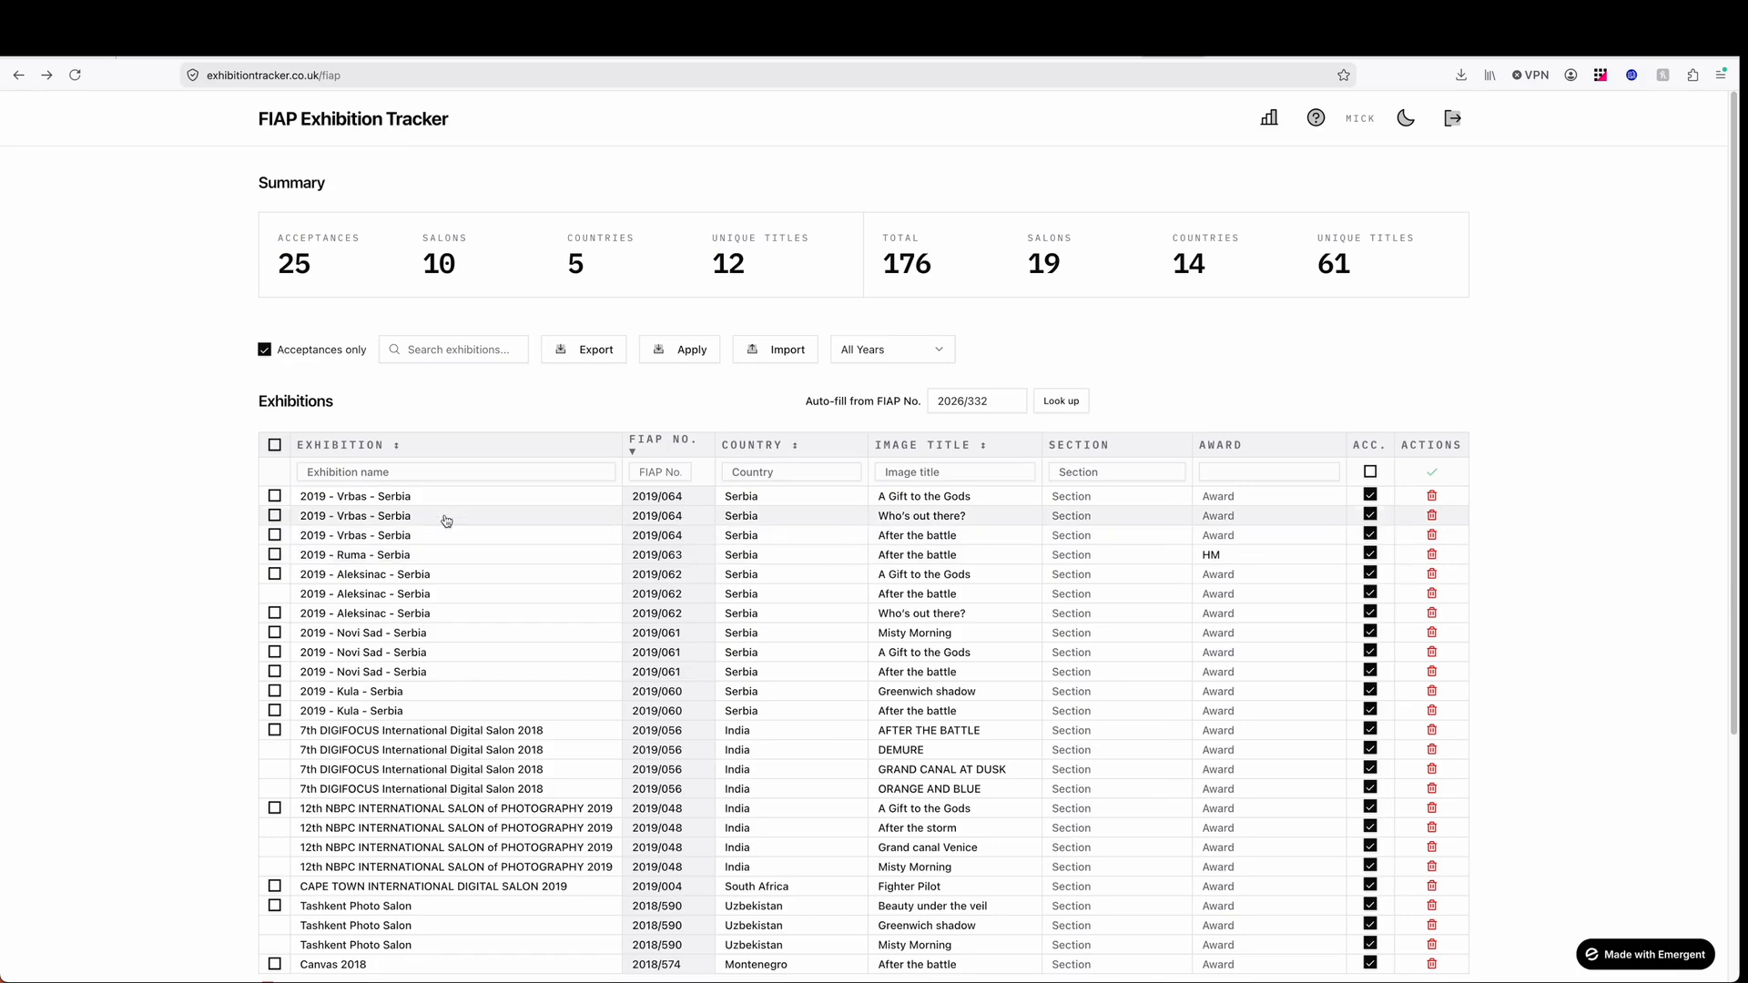
scroll(353, 589, down, 3)
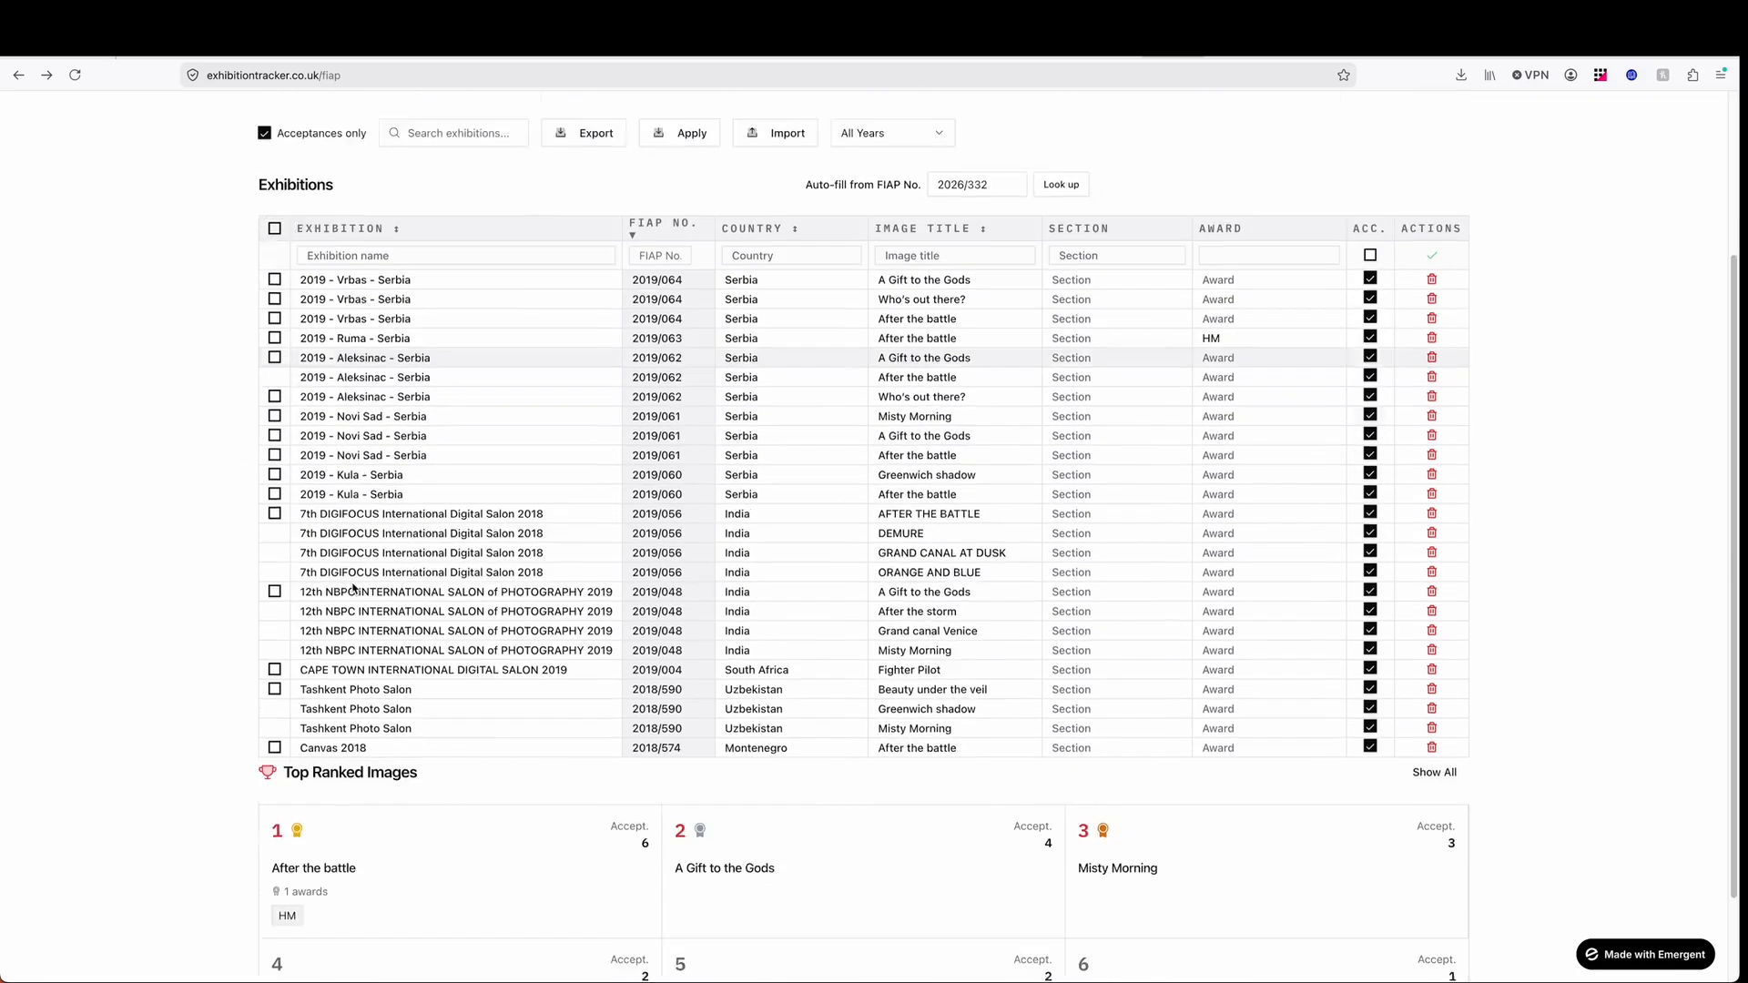
scroll(353, 589, down, 1)
scroll(353, 589, up, 4)
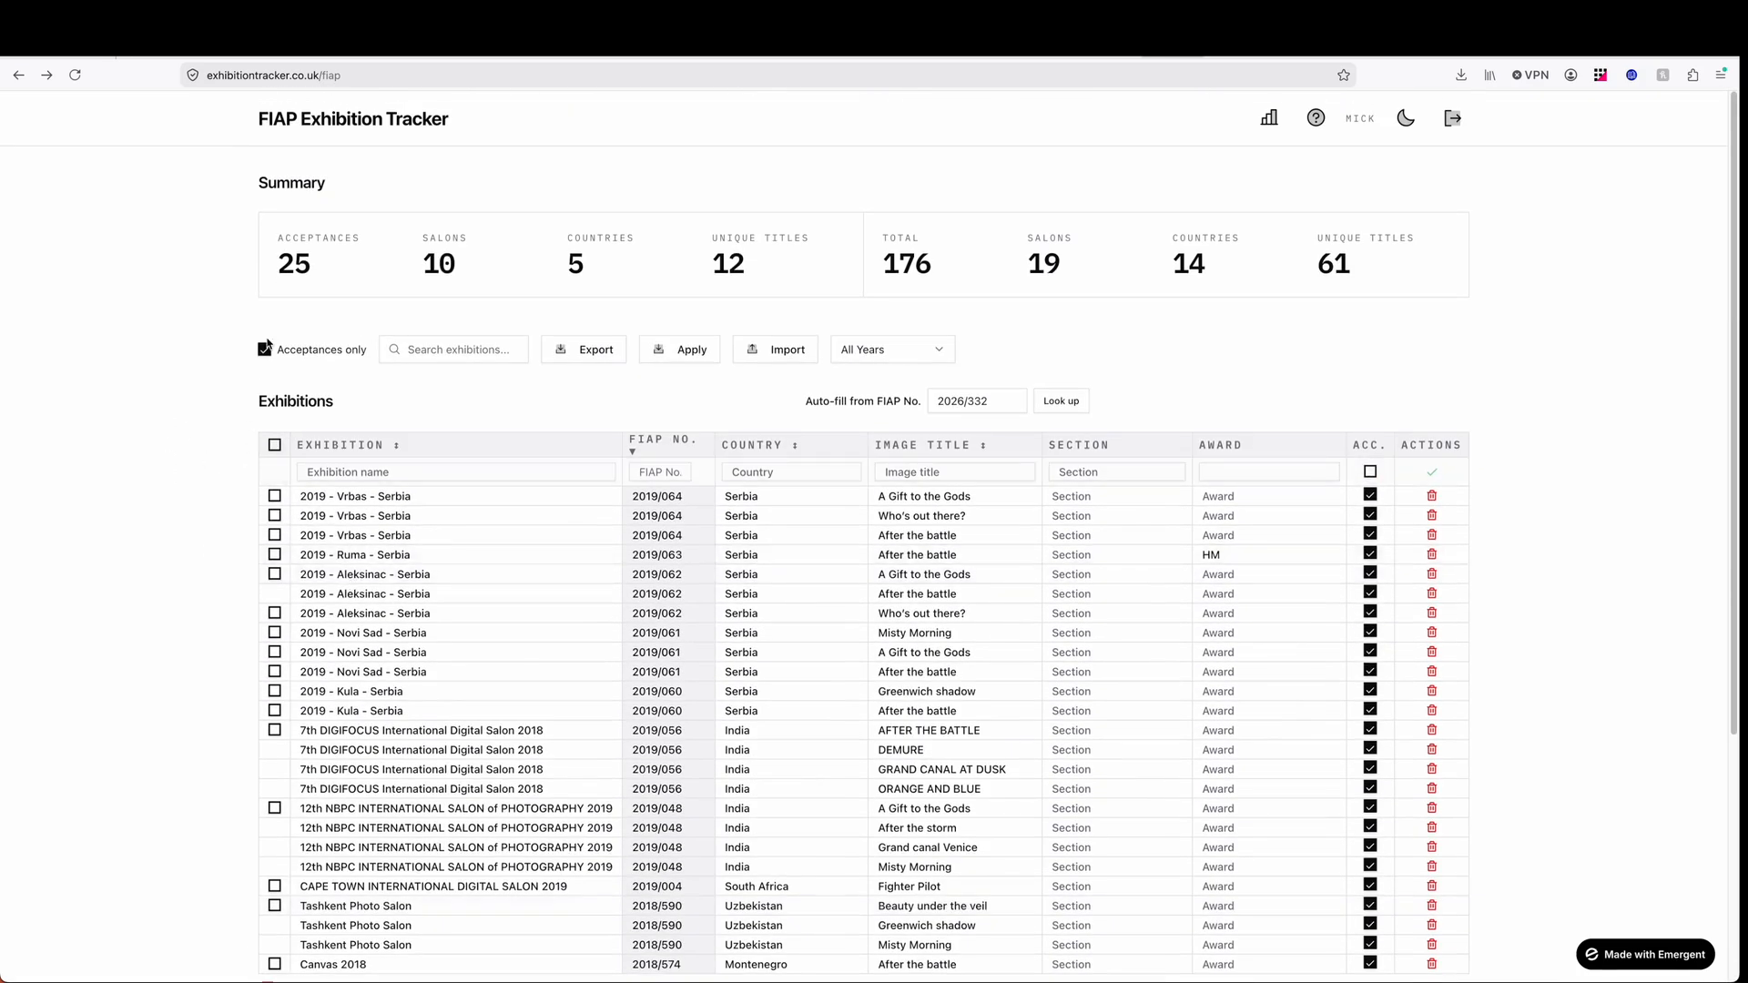
click(265, 349)
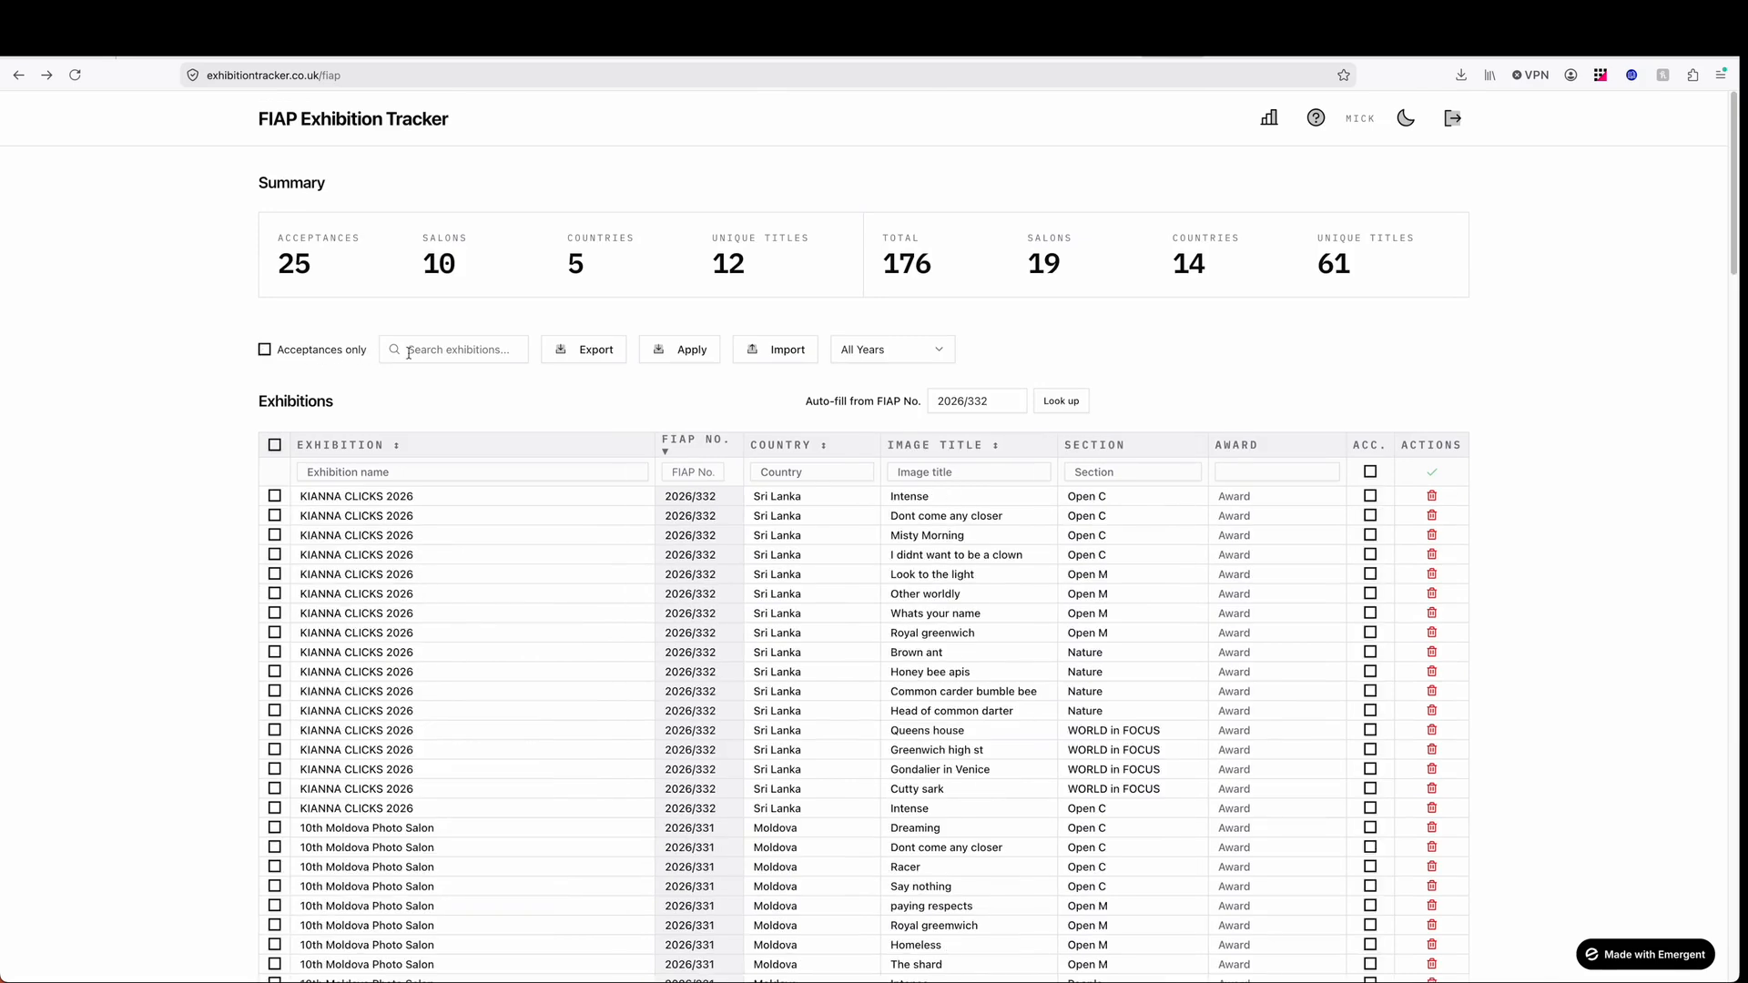
Search the exhibitions for 10th and clear the search.
click(433, 347)
text(10th)
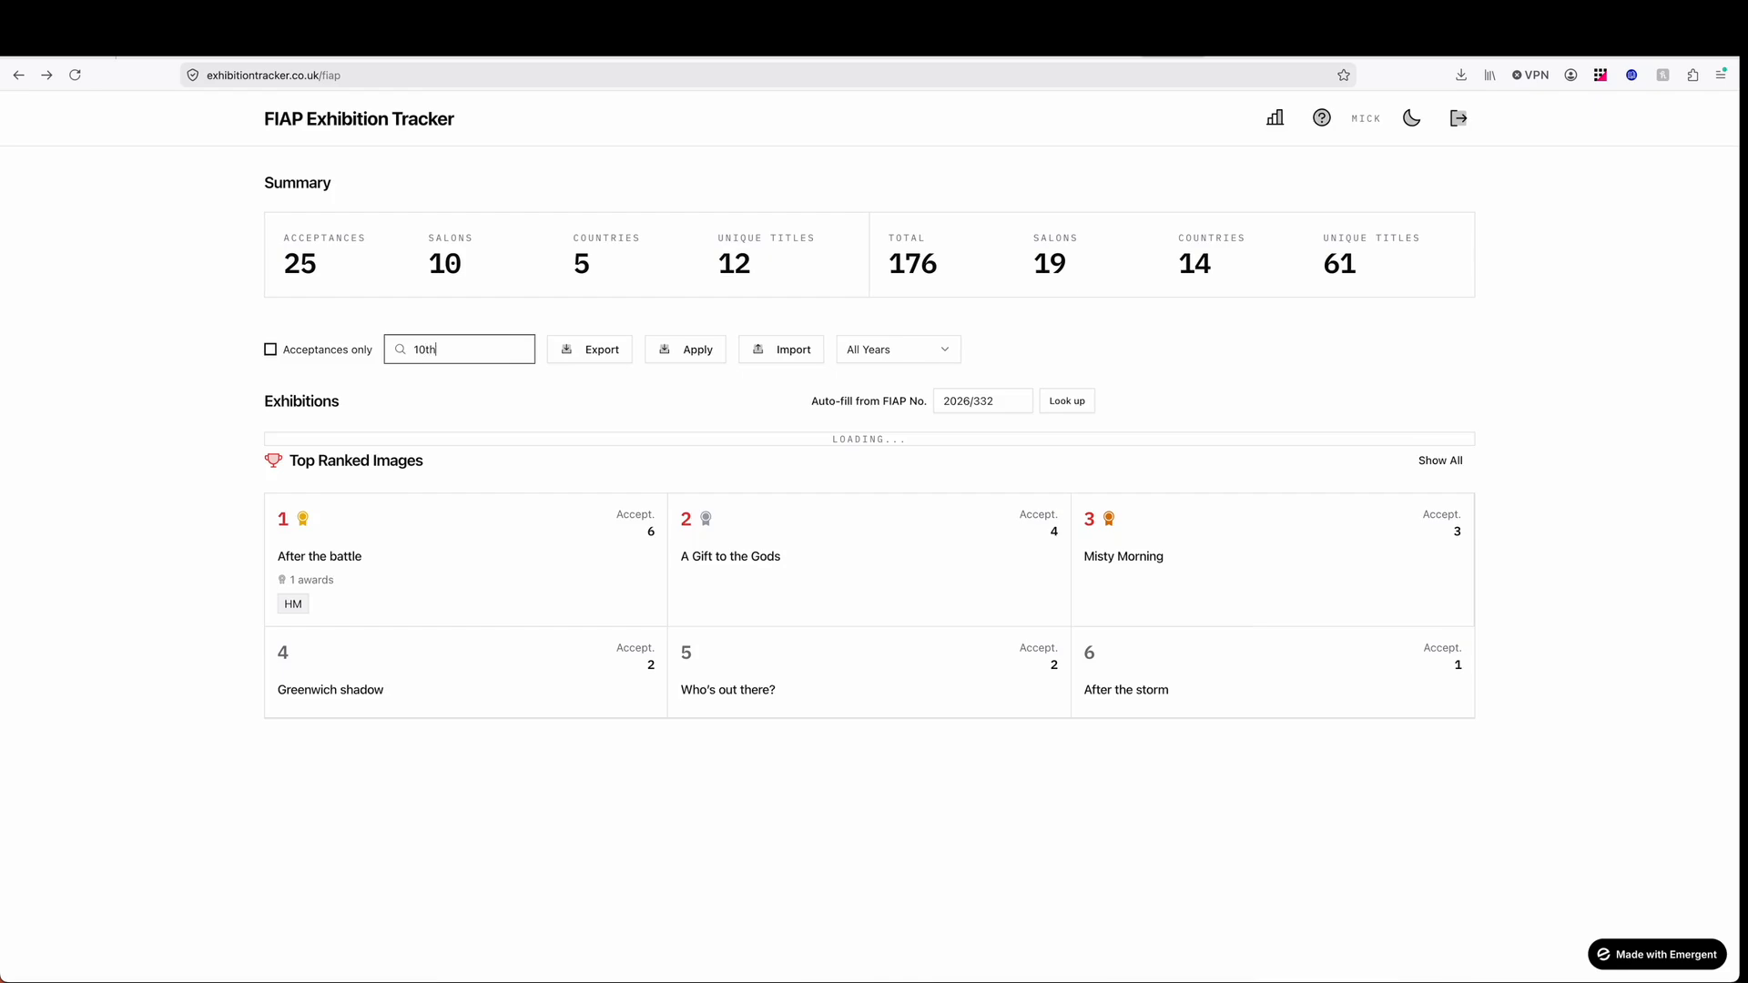
drag(437, 350, 401, 350)
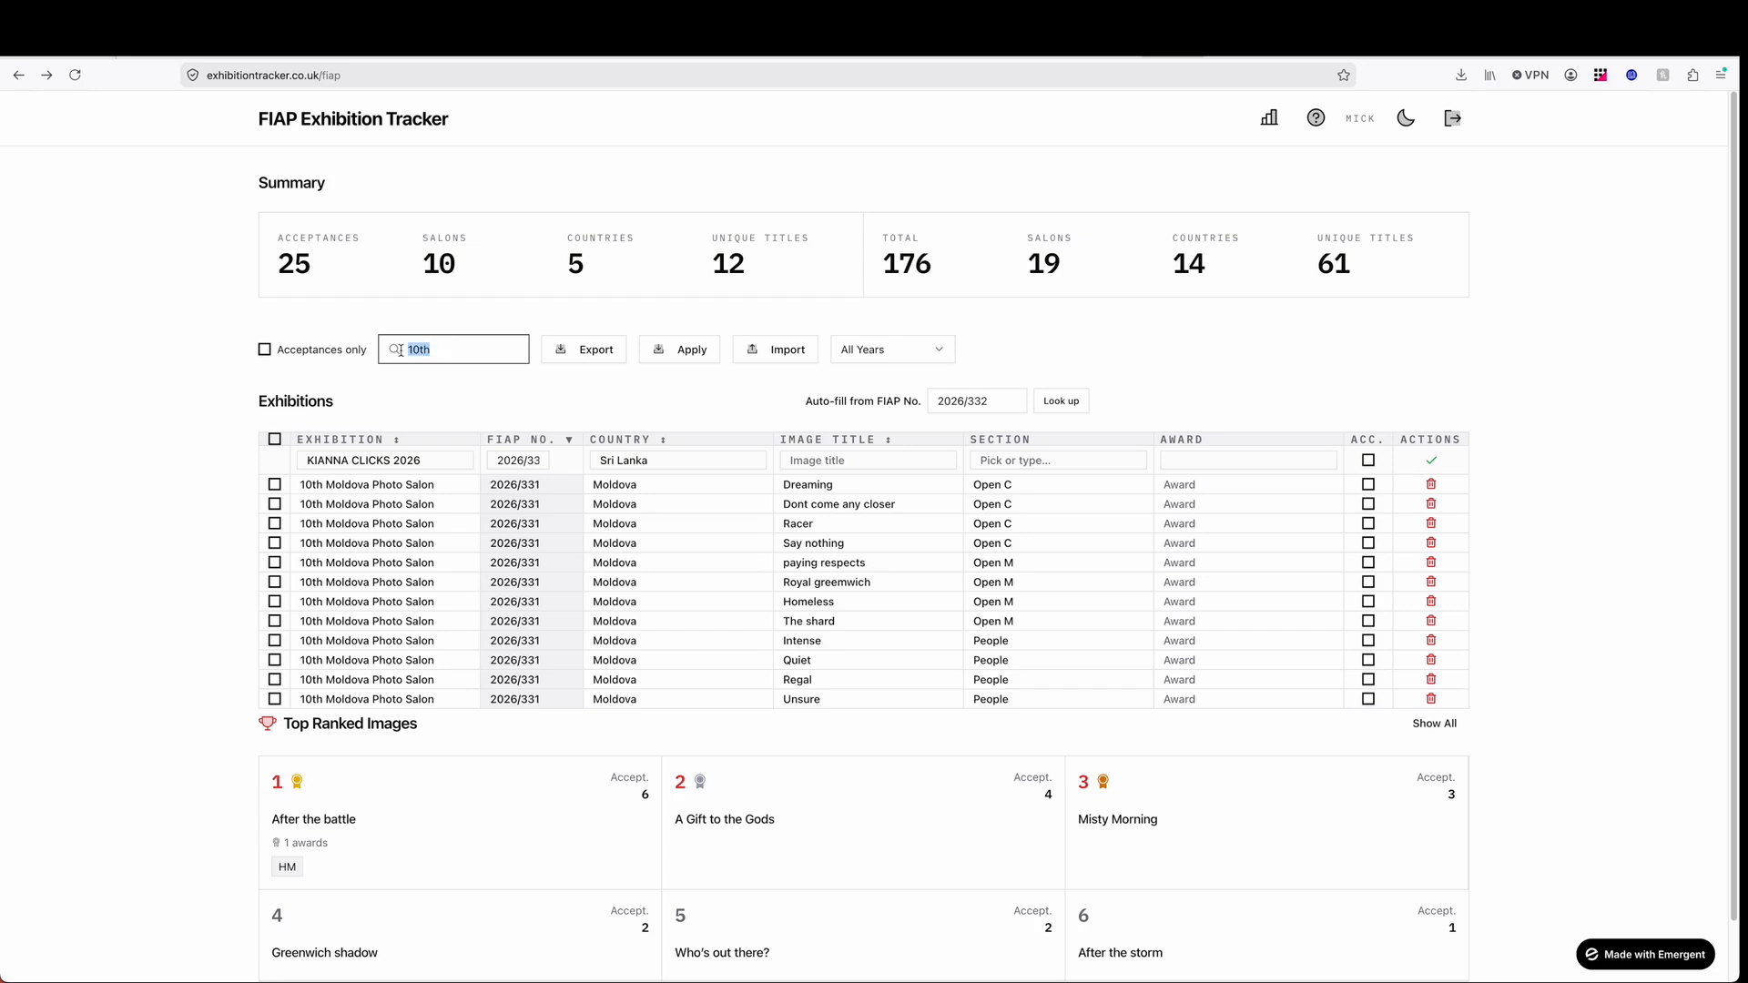
click(447, 347)
double_click(424, 350)
key(BackSpace)
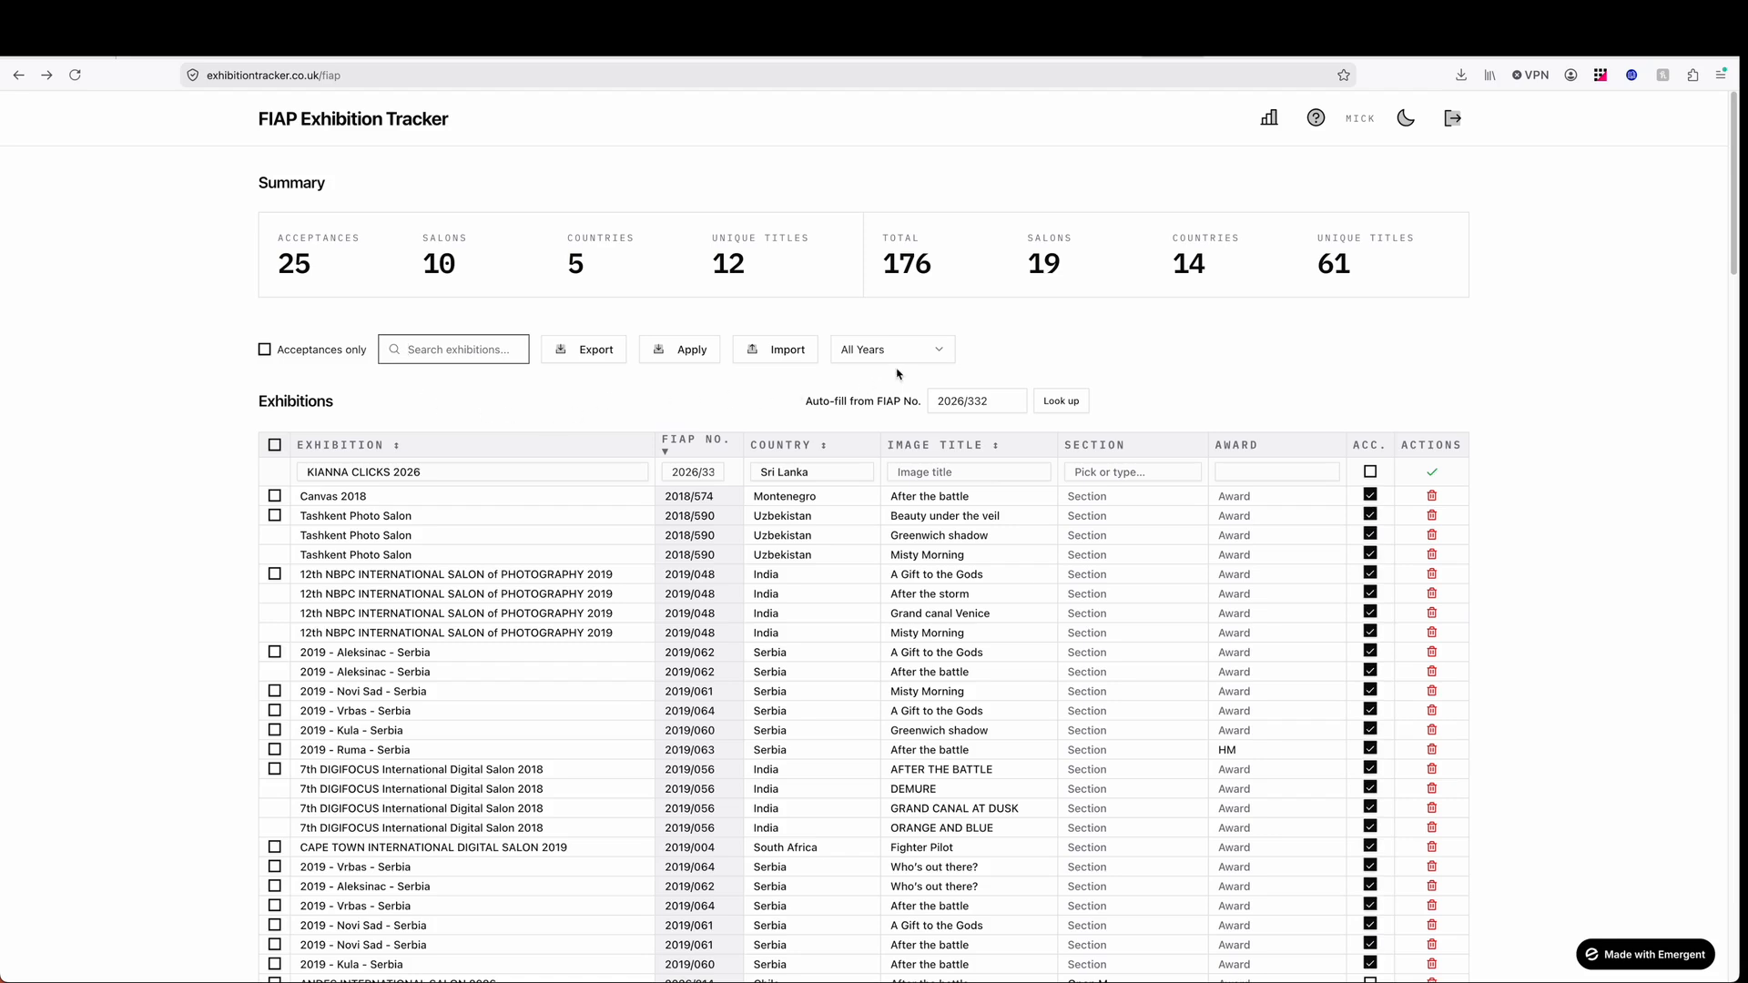
Check the year filter options with All Years kept, and export the records as both the standard export and the Apply CSV.
click(926, 354)
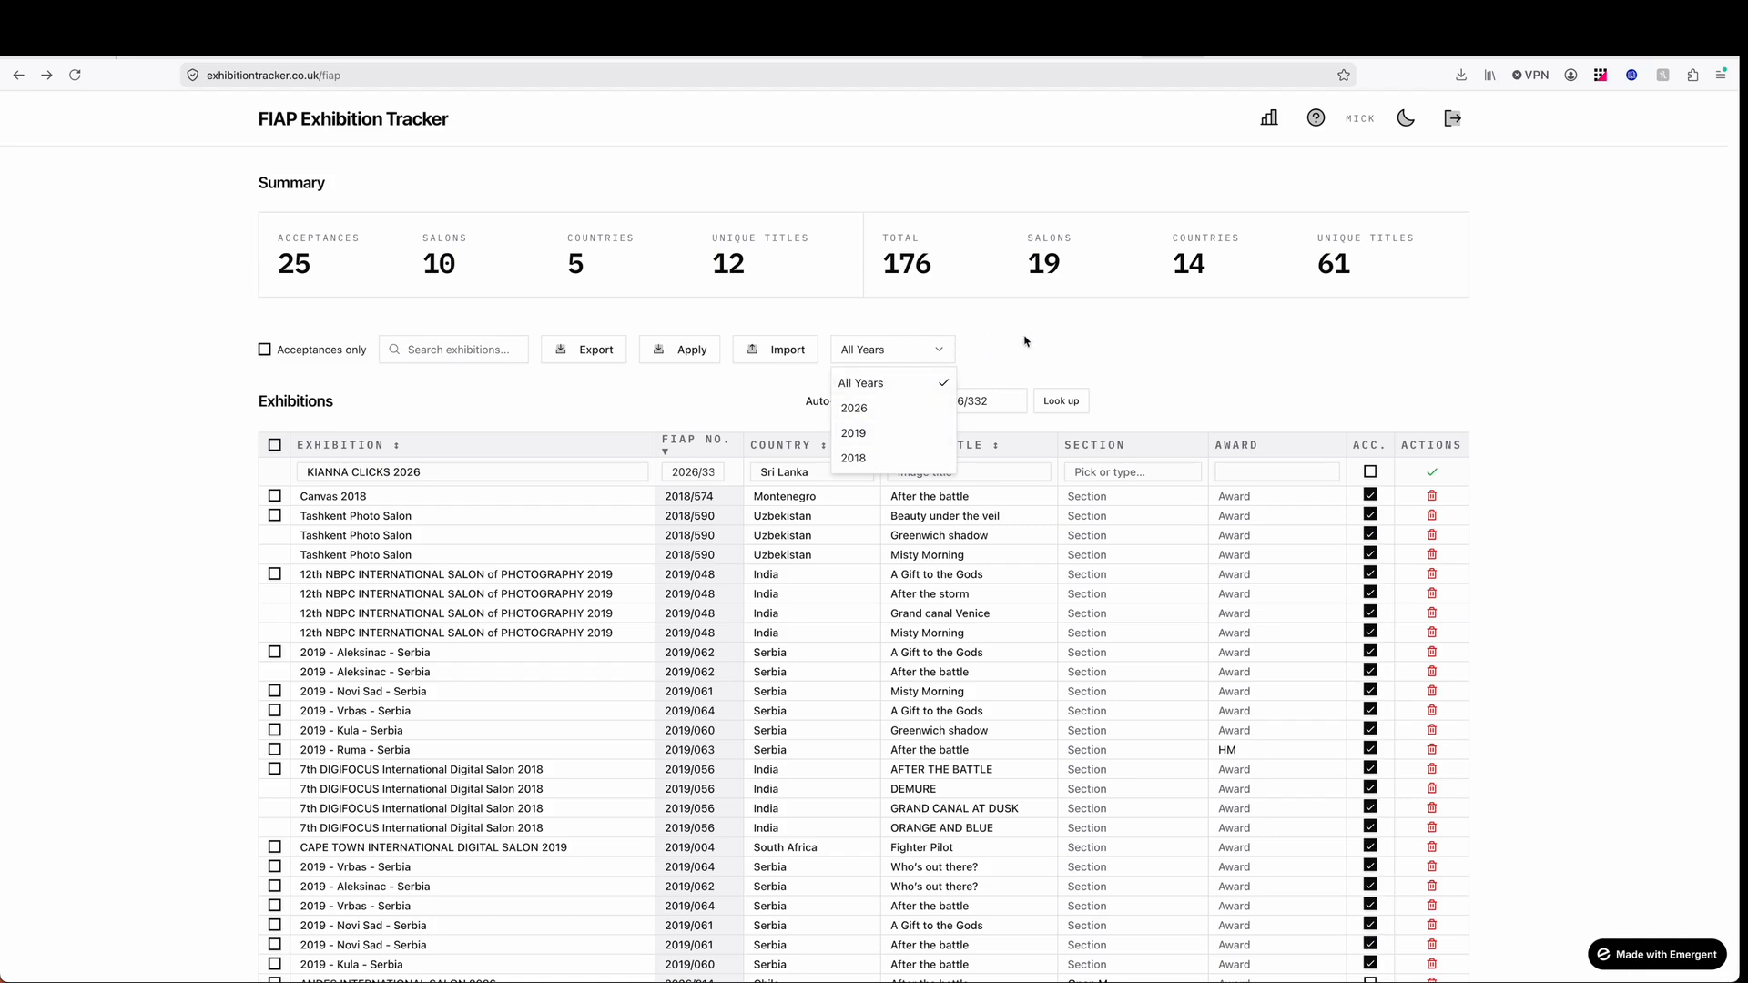
click(1051, 339)
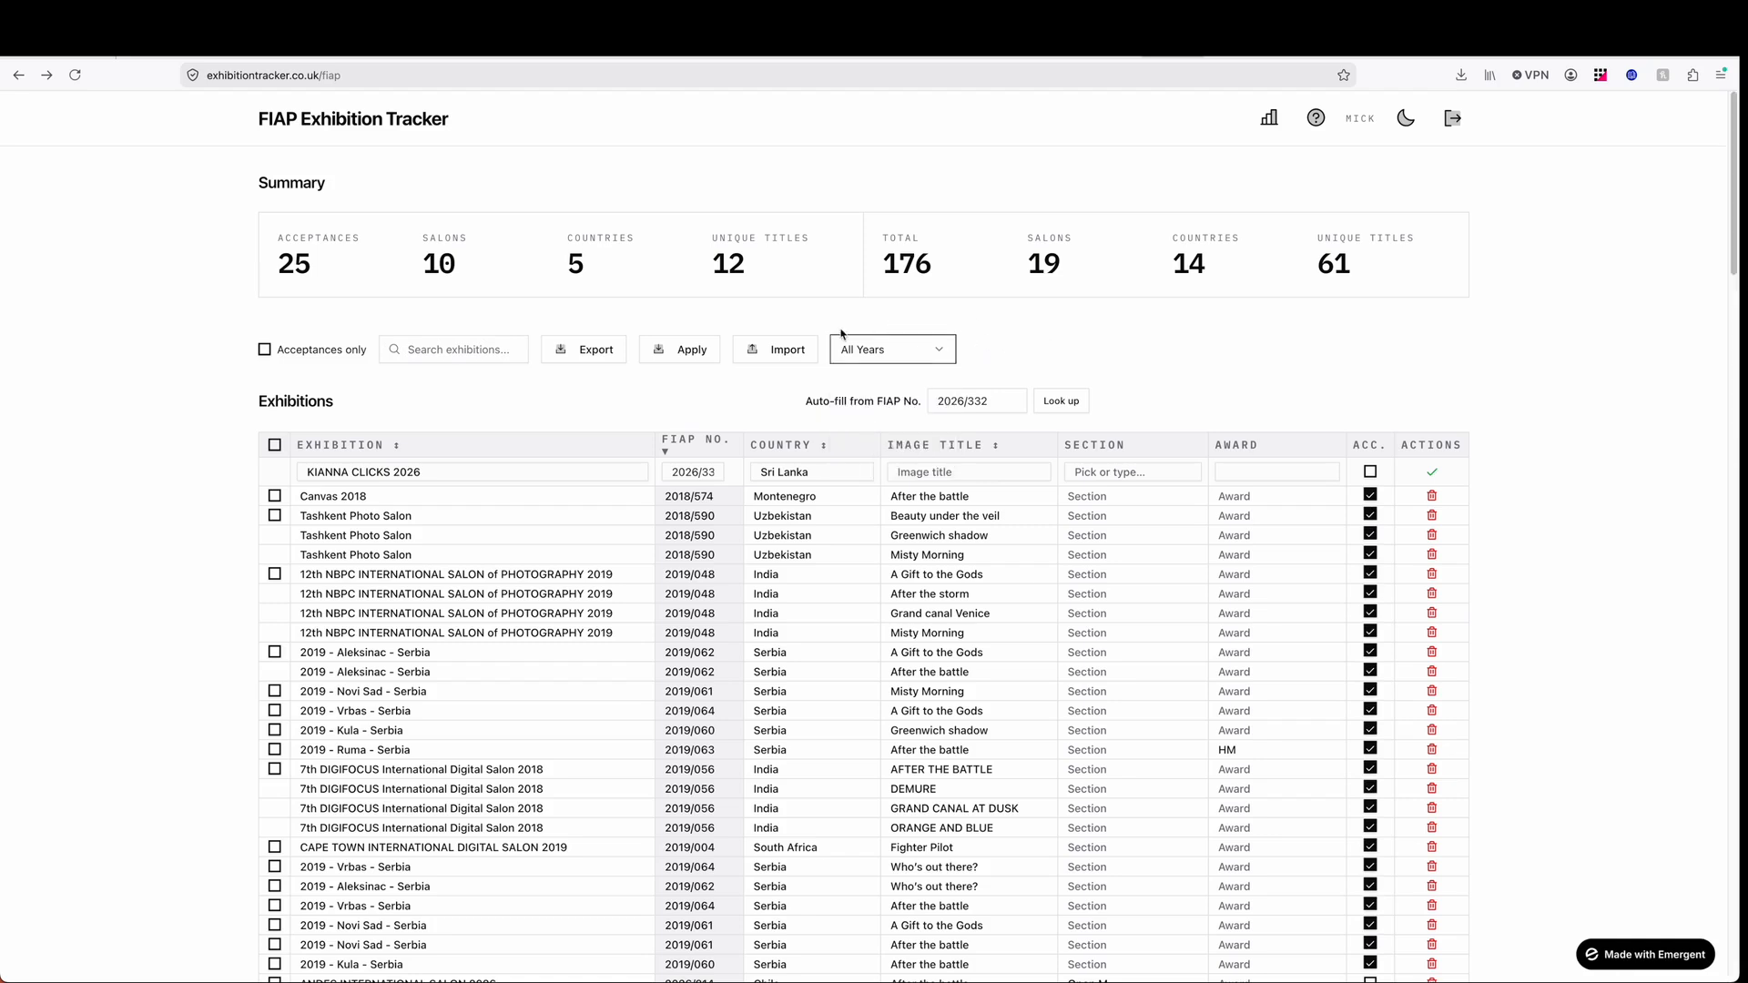
click(587, 355)
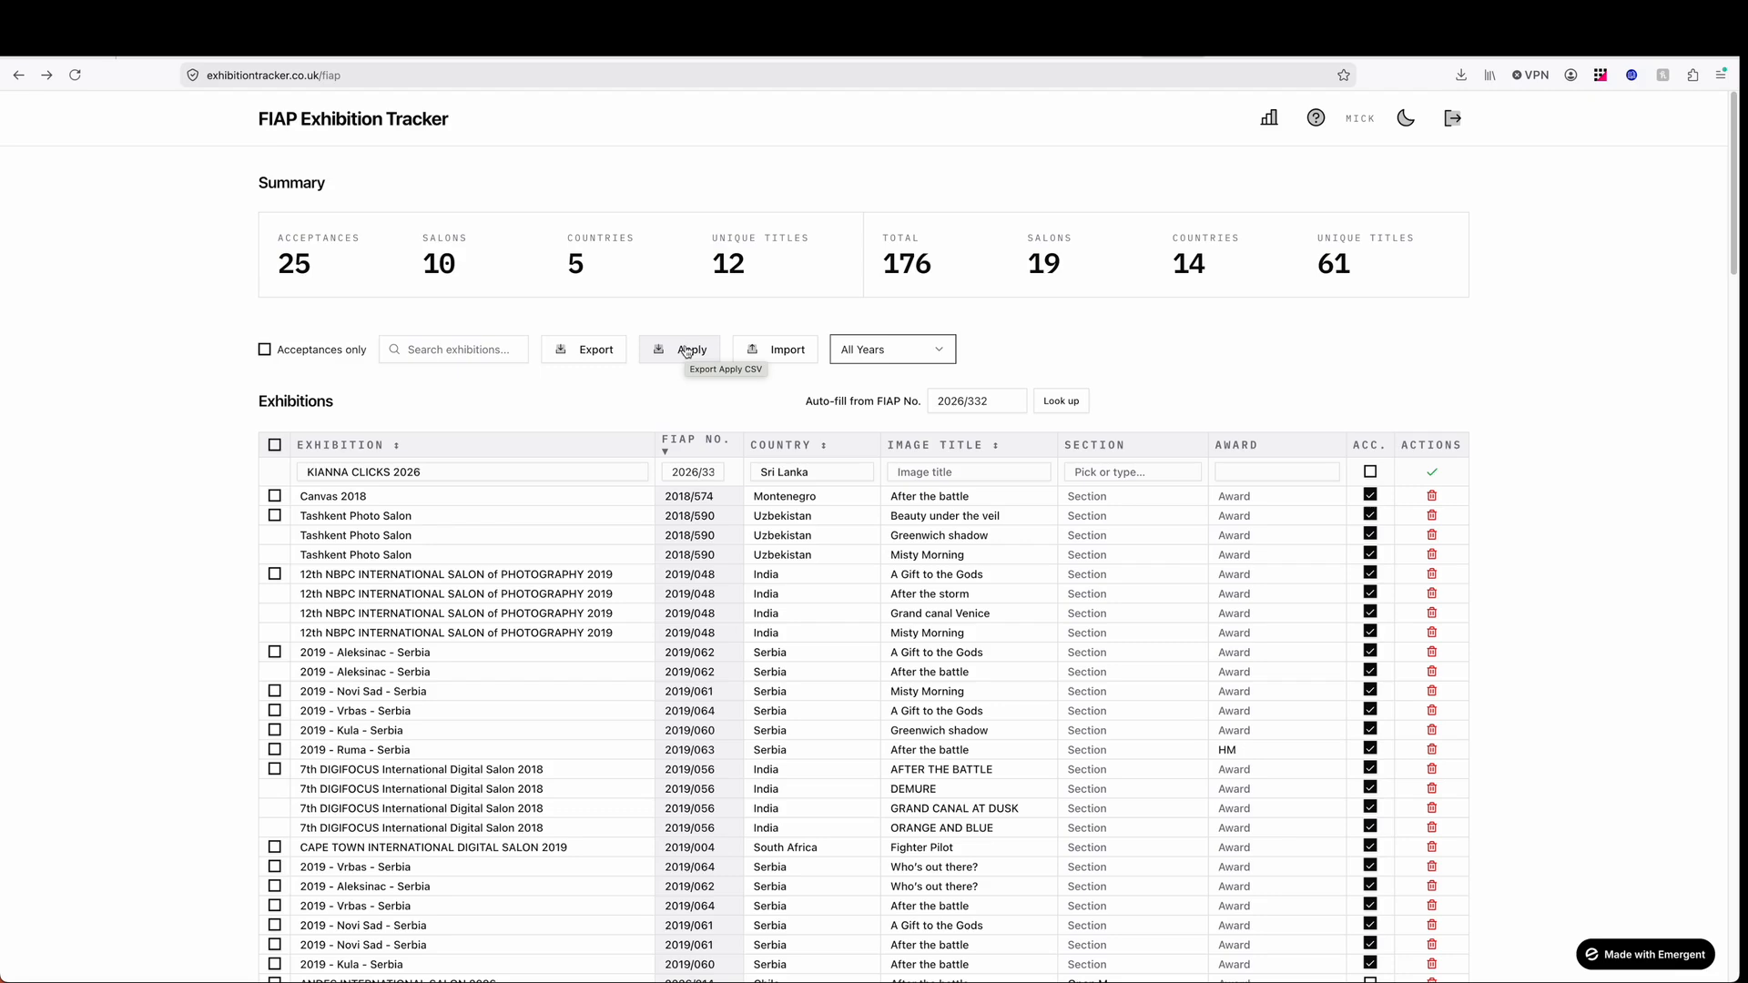
click(687, 352)
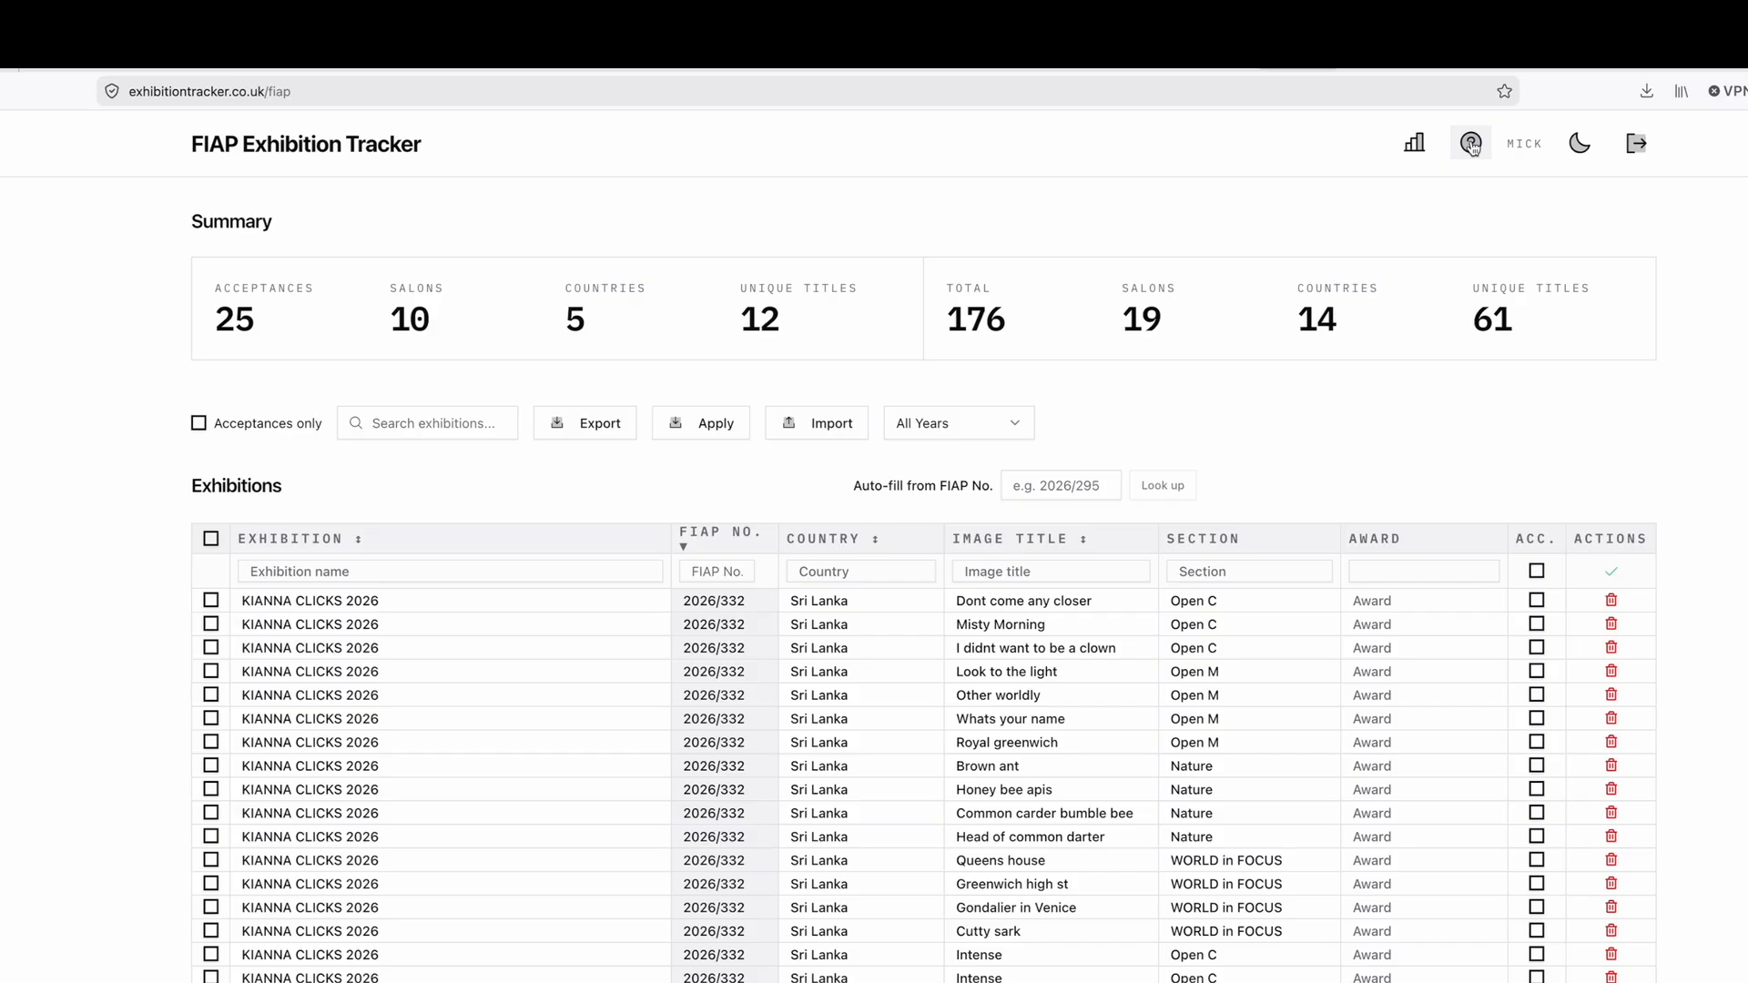
Browse the questions in the FIAP FAQ and return to the exhibition tracker.
click(1471, 145)
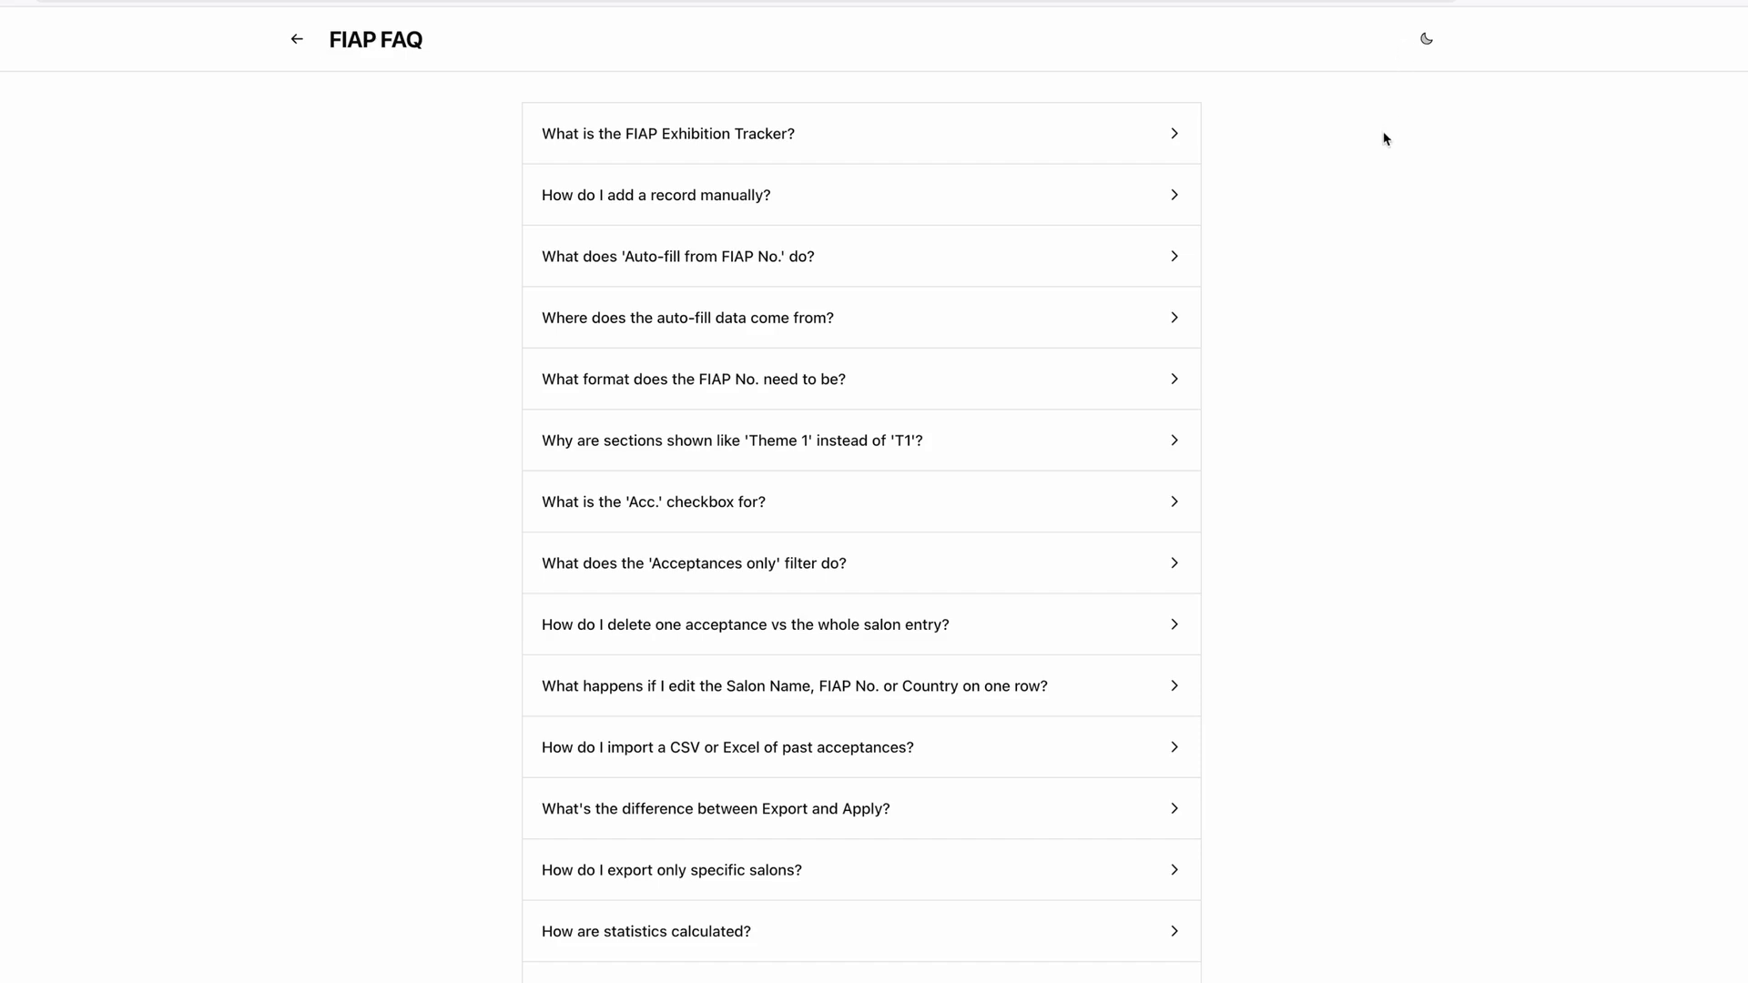
scroll(1063, 354, down, 1)
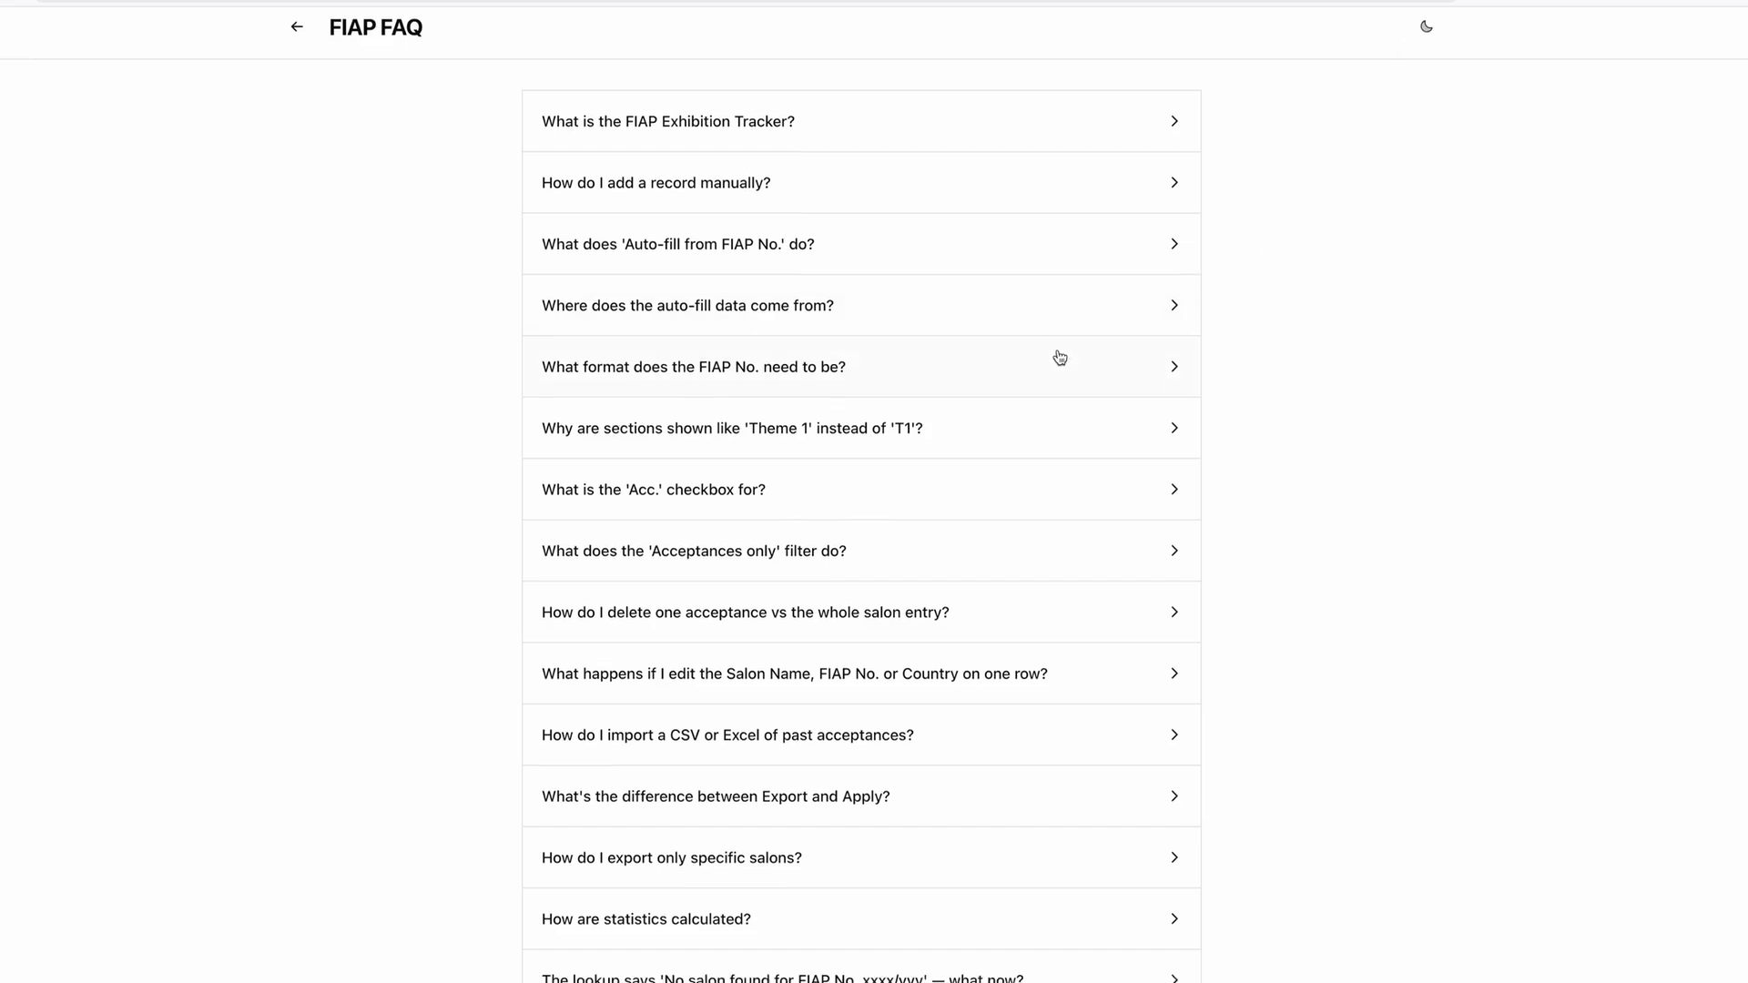
scroll(1057, 355, up, 1)
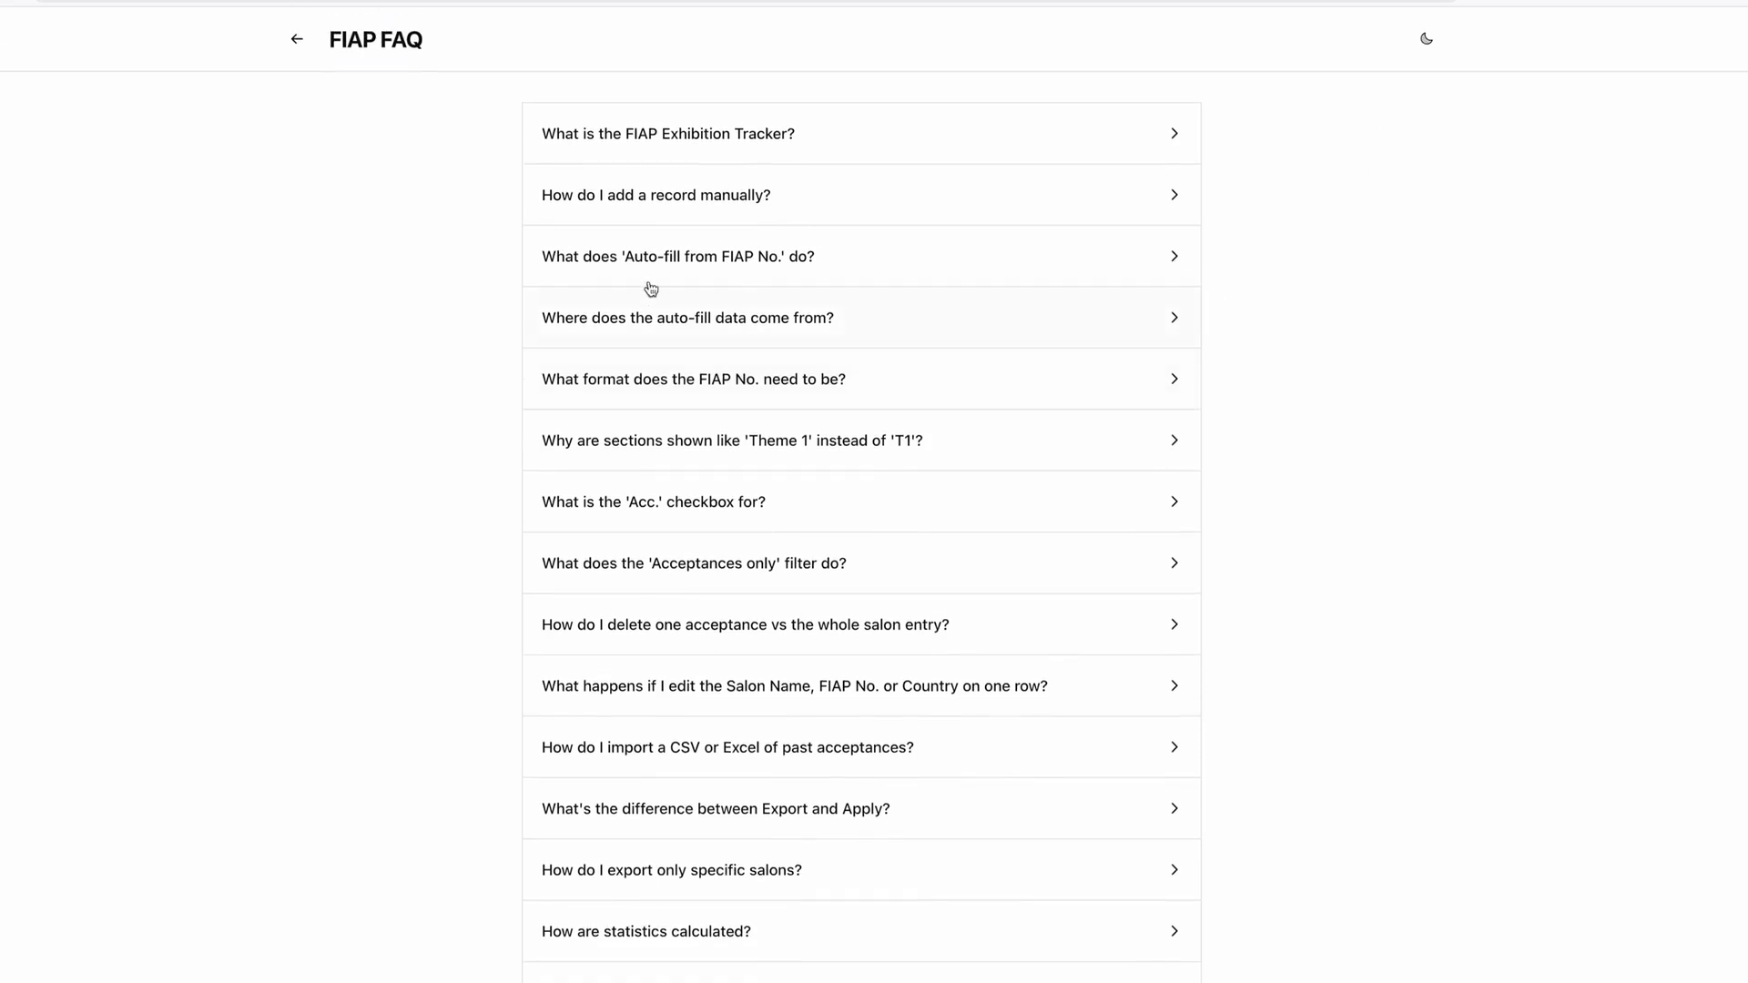
click(302, 41)
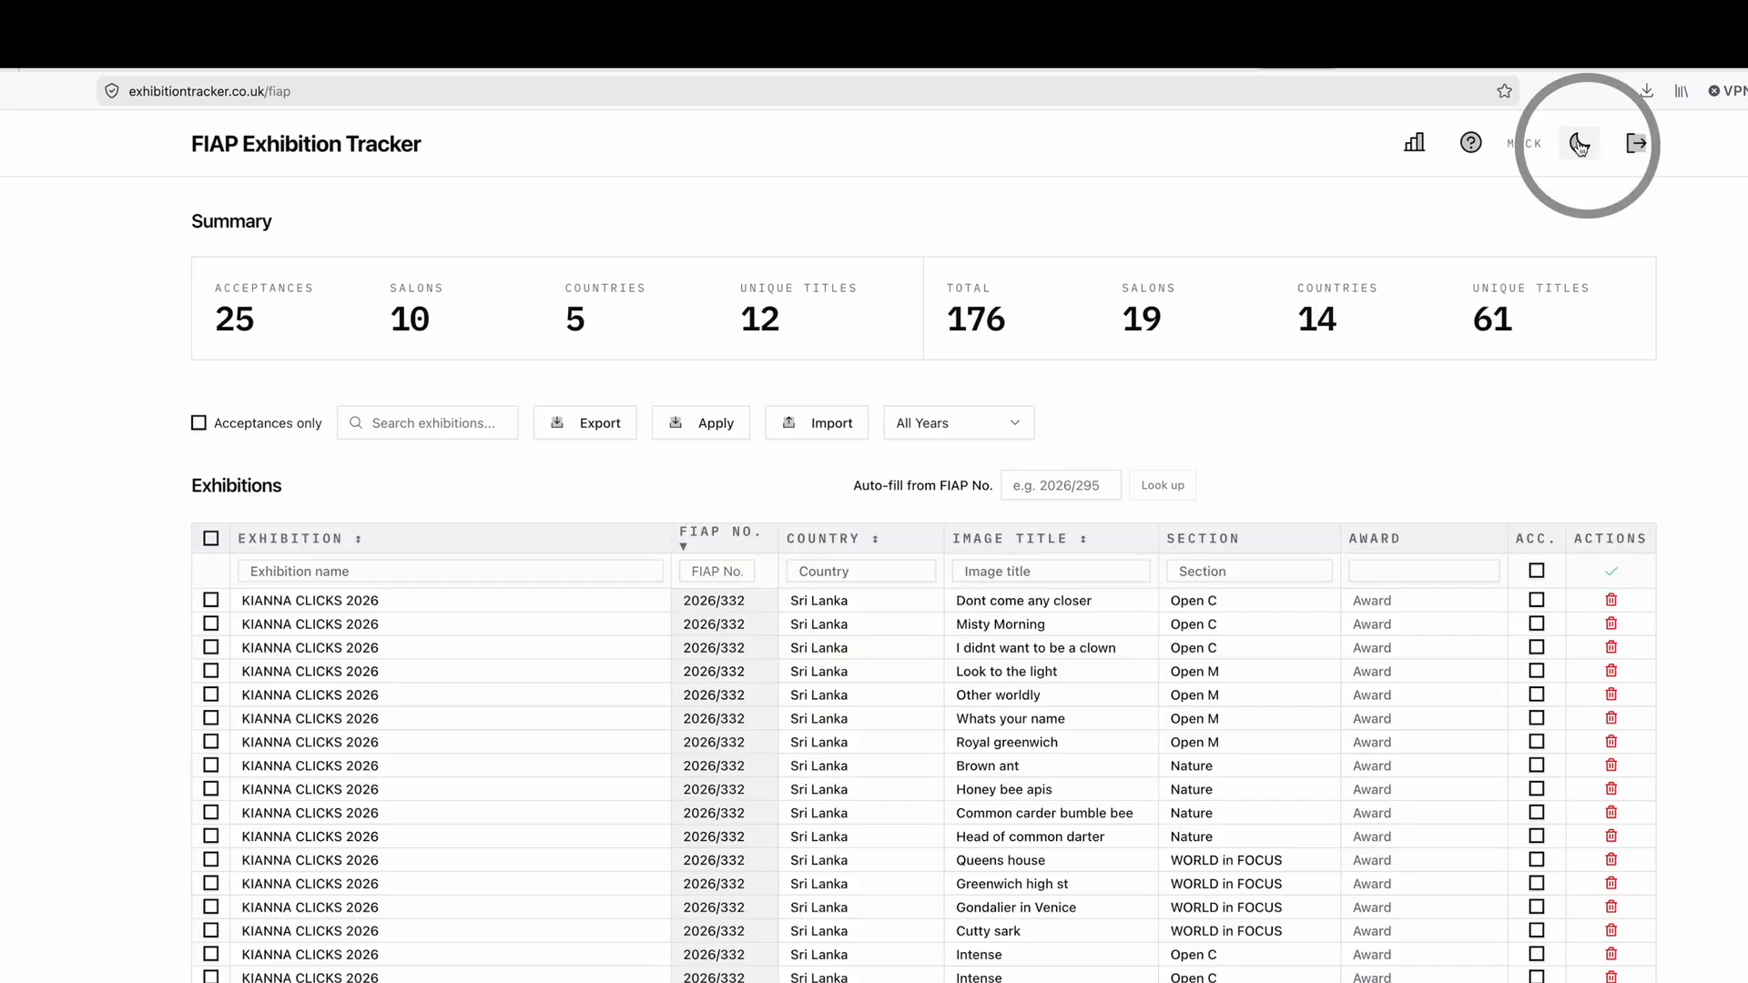
Switch the exhibition tracker to the dark theme and back to the light theme.
click(1579, 144)
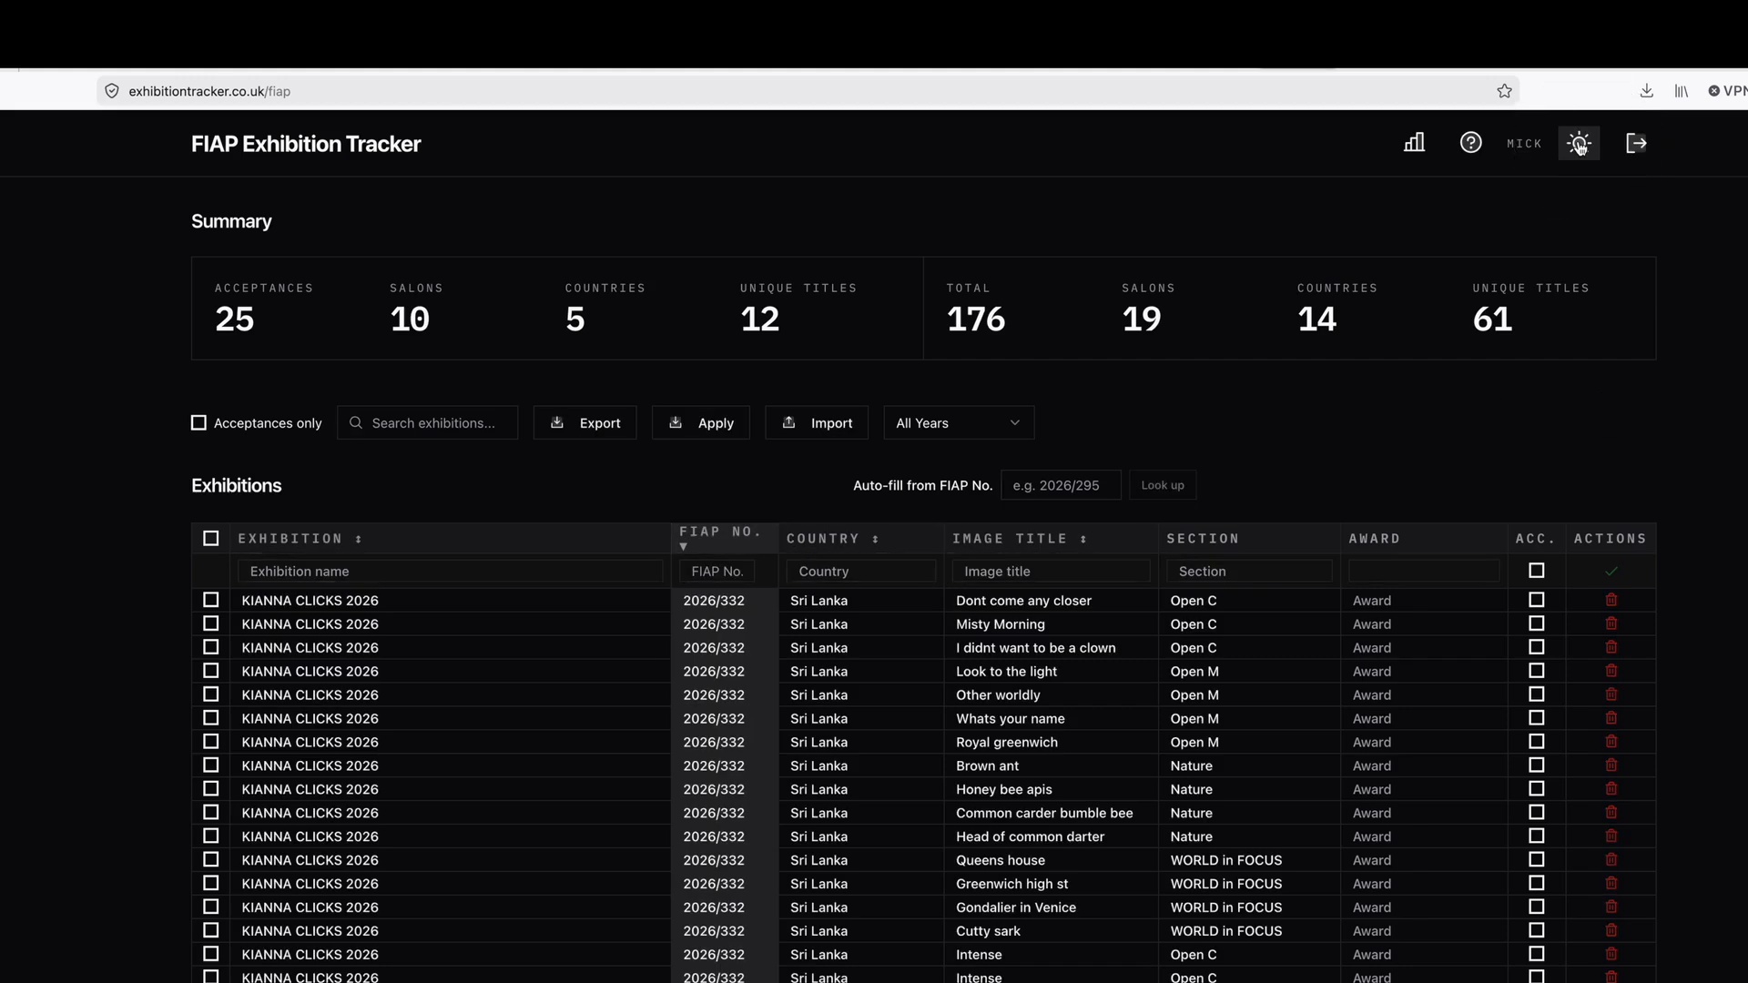
click(1580, 146)
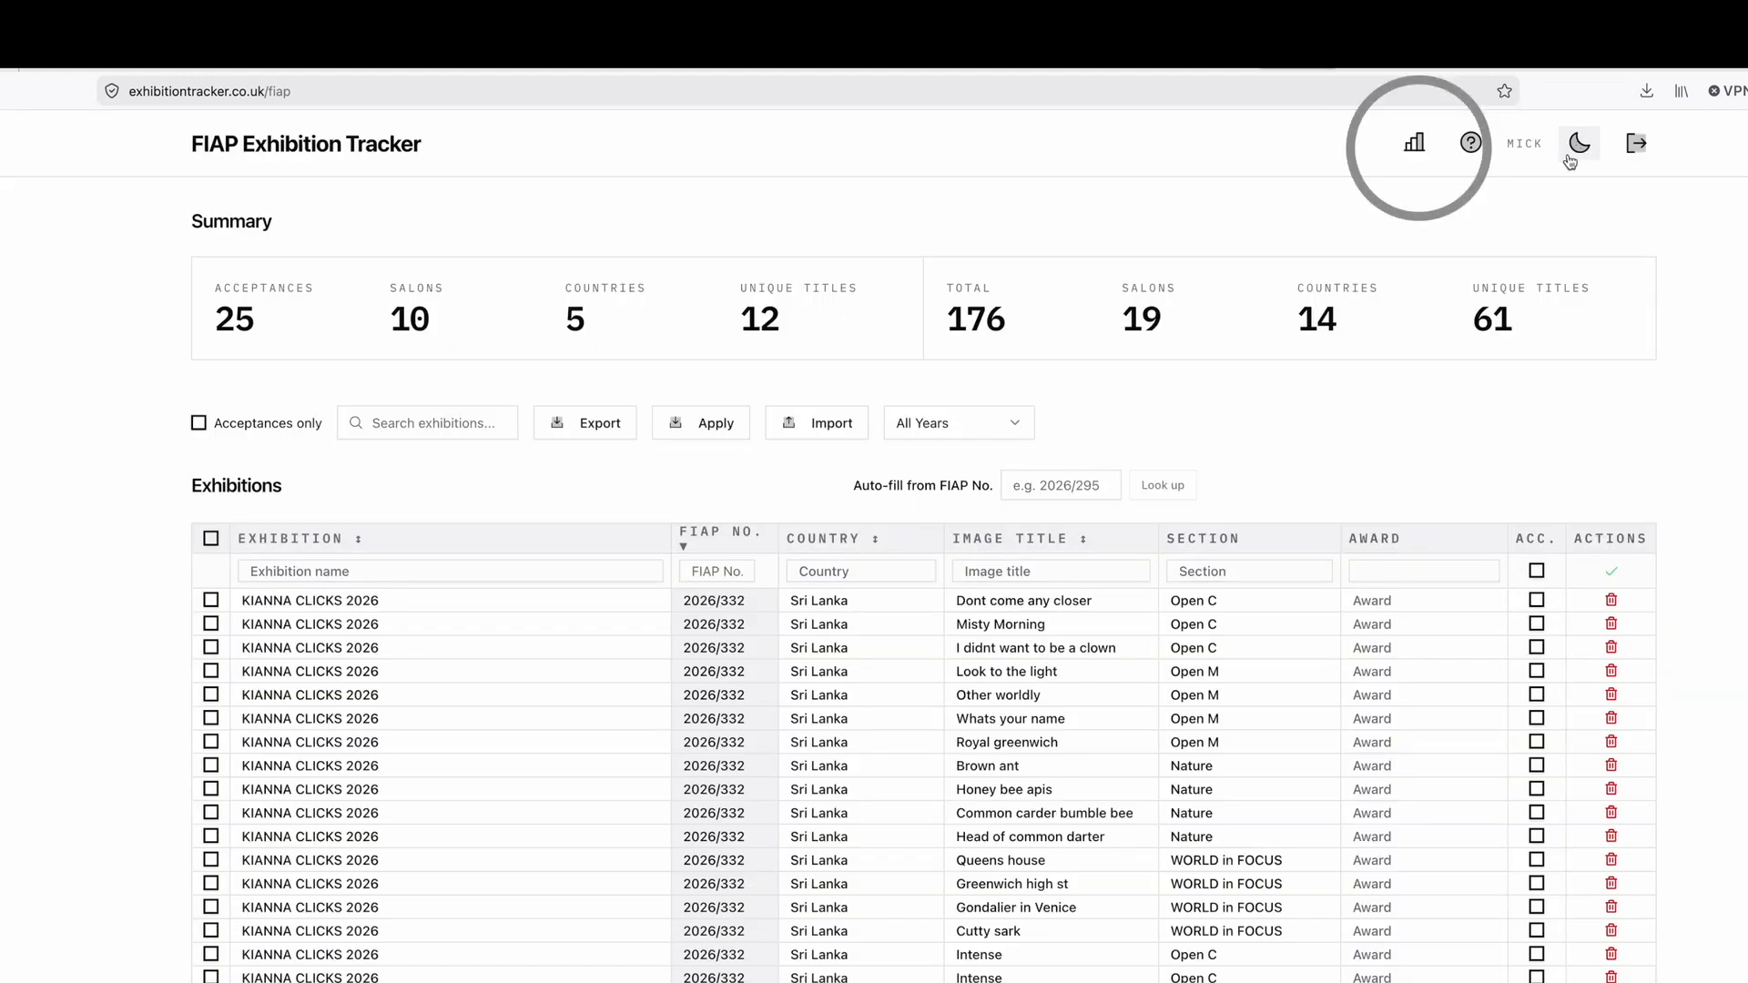
Review the Acceptances by Year and Top 6 Images by Acceptances charts in the FIAP statistics, and return to the exhibition tracker.
click(1415, 146)
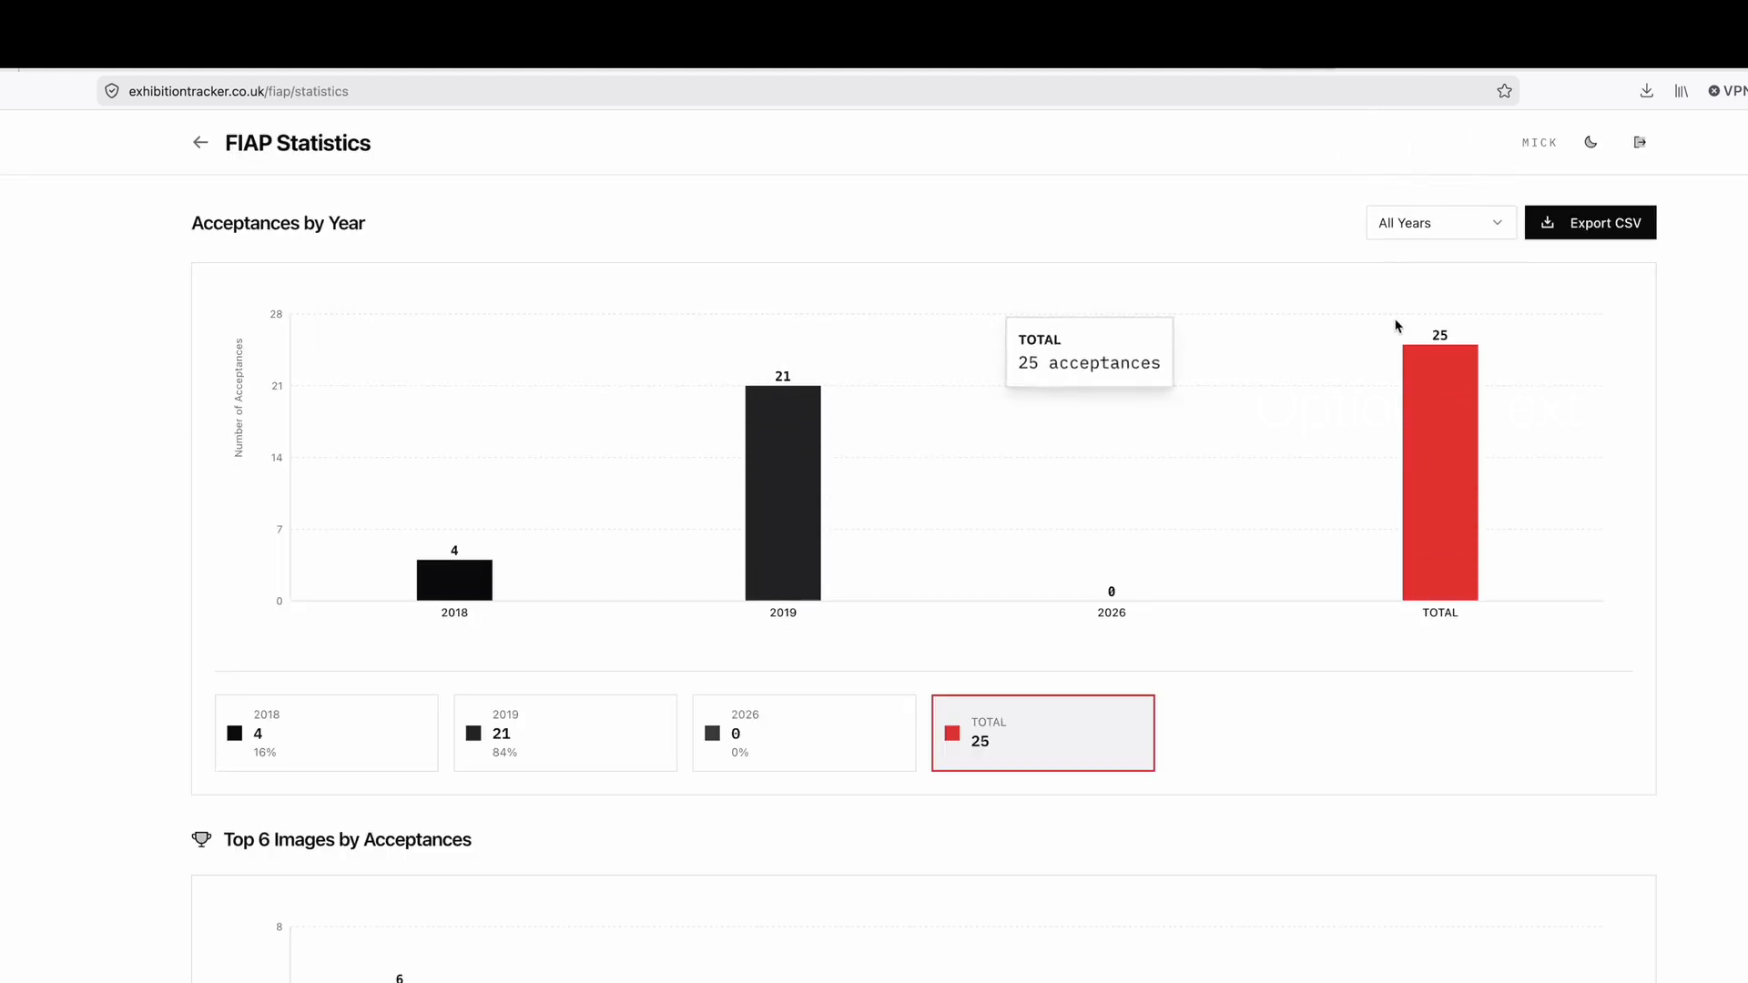
scroll(1350, 385, down, 1)
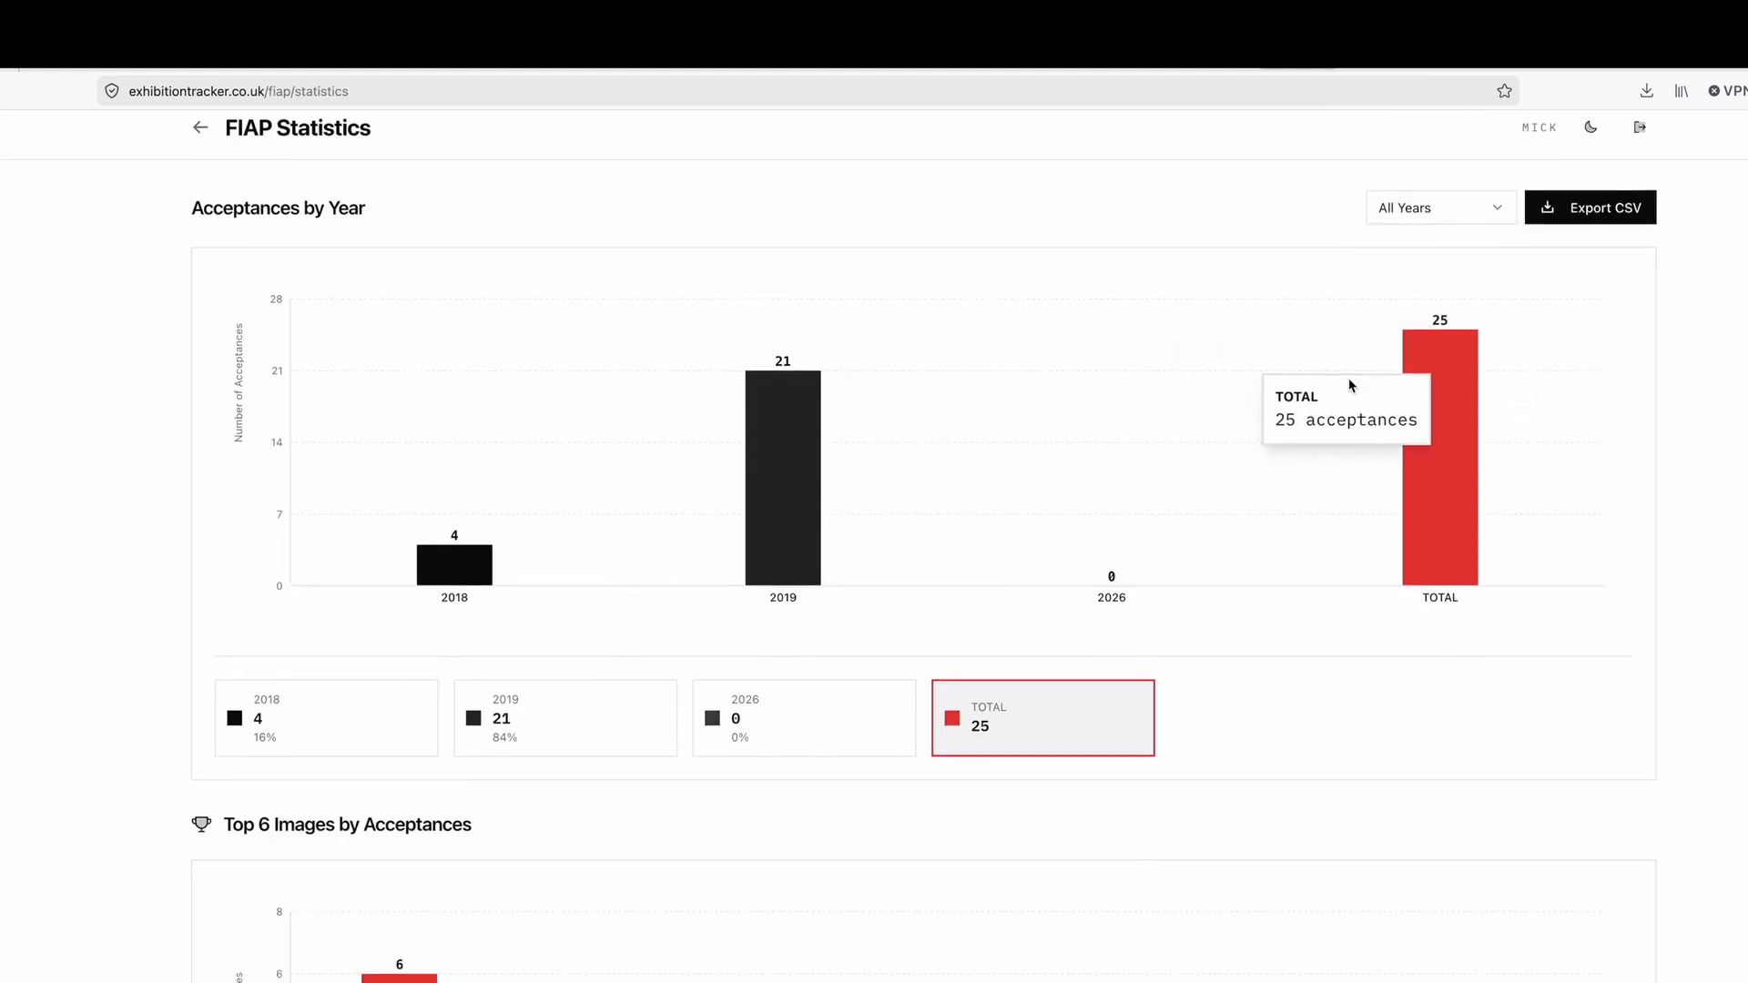
scroll(1351, 385, down, 2)
scroll(1350, 385, up, 2)
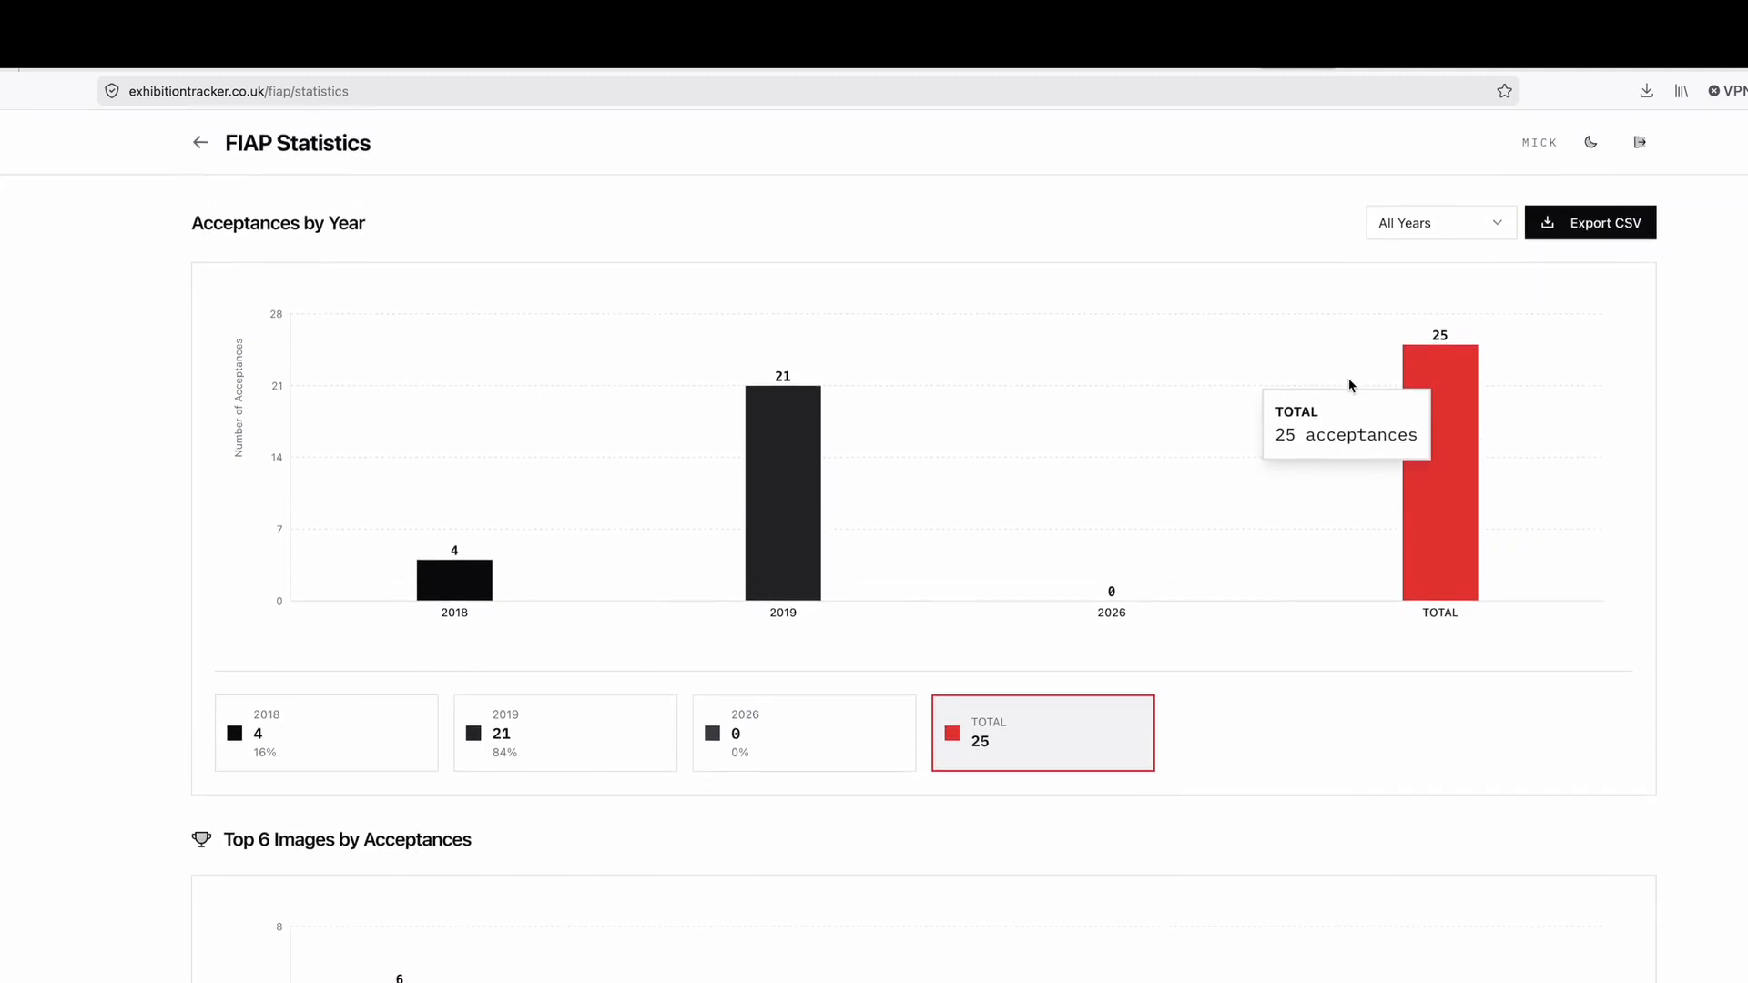
scroll(1351, 385, down, 5)
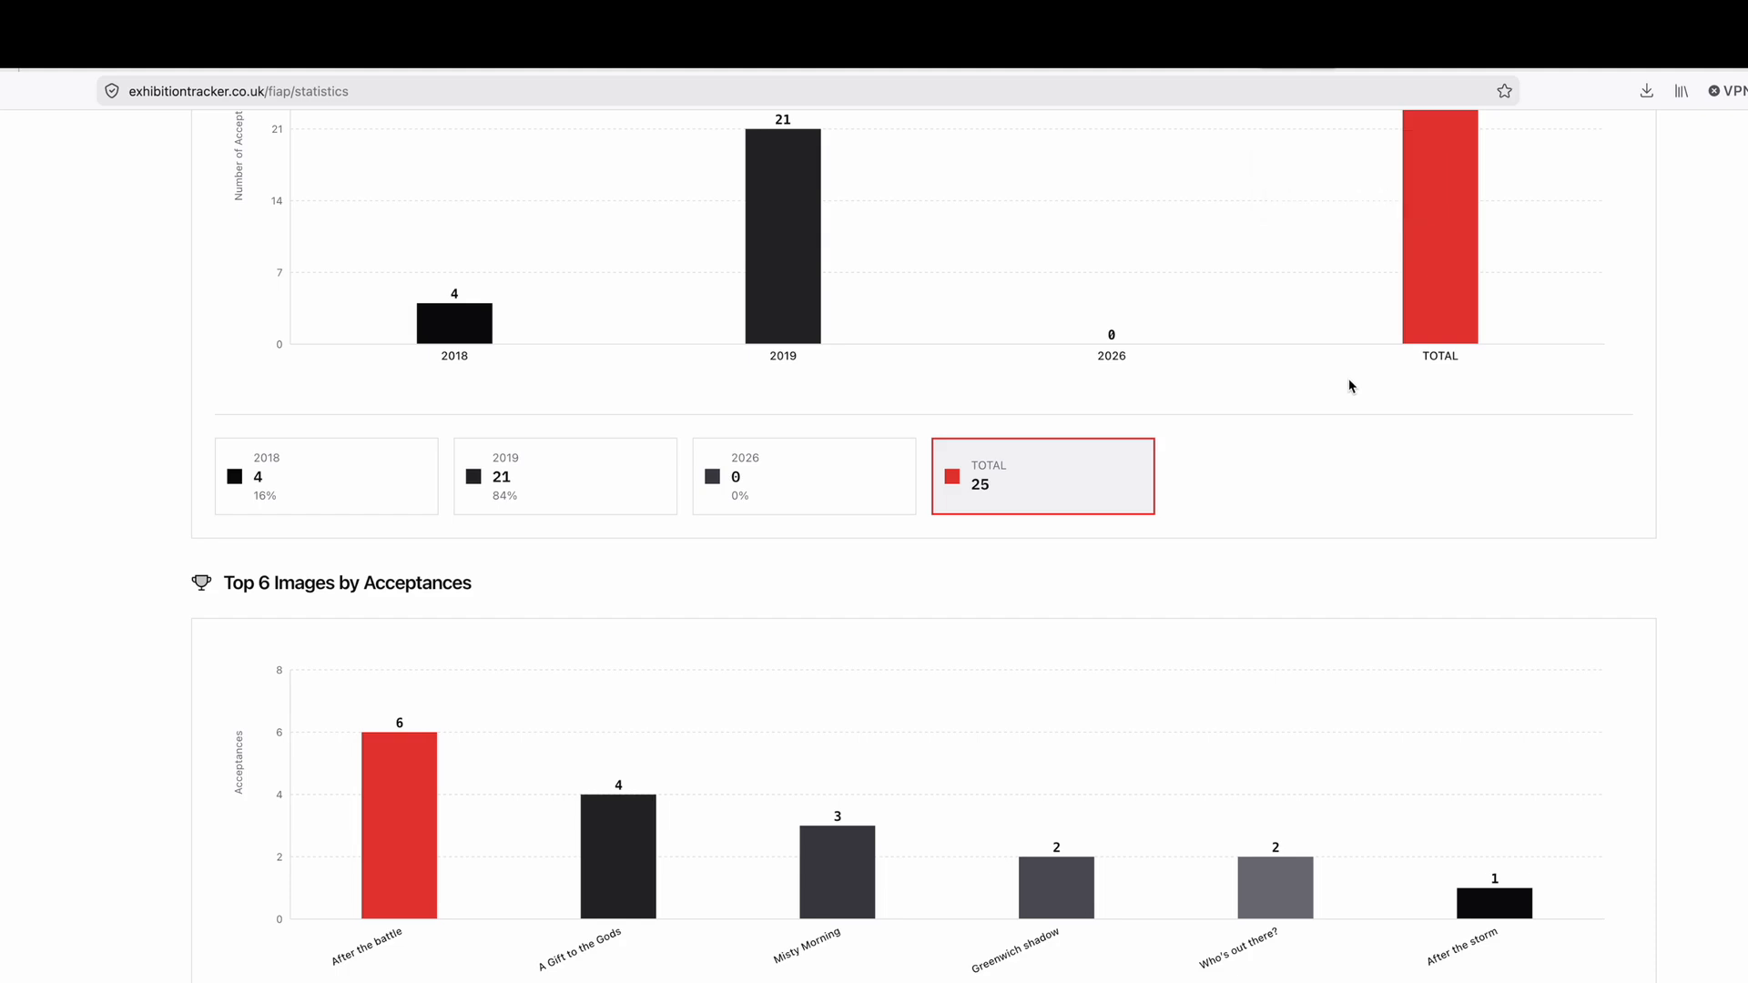
scroll(1351, 385, up, 5)
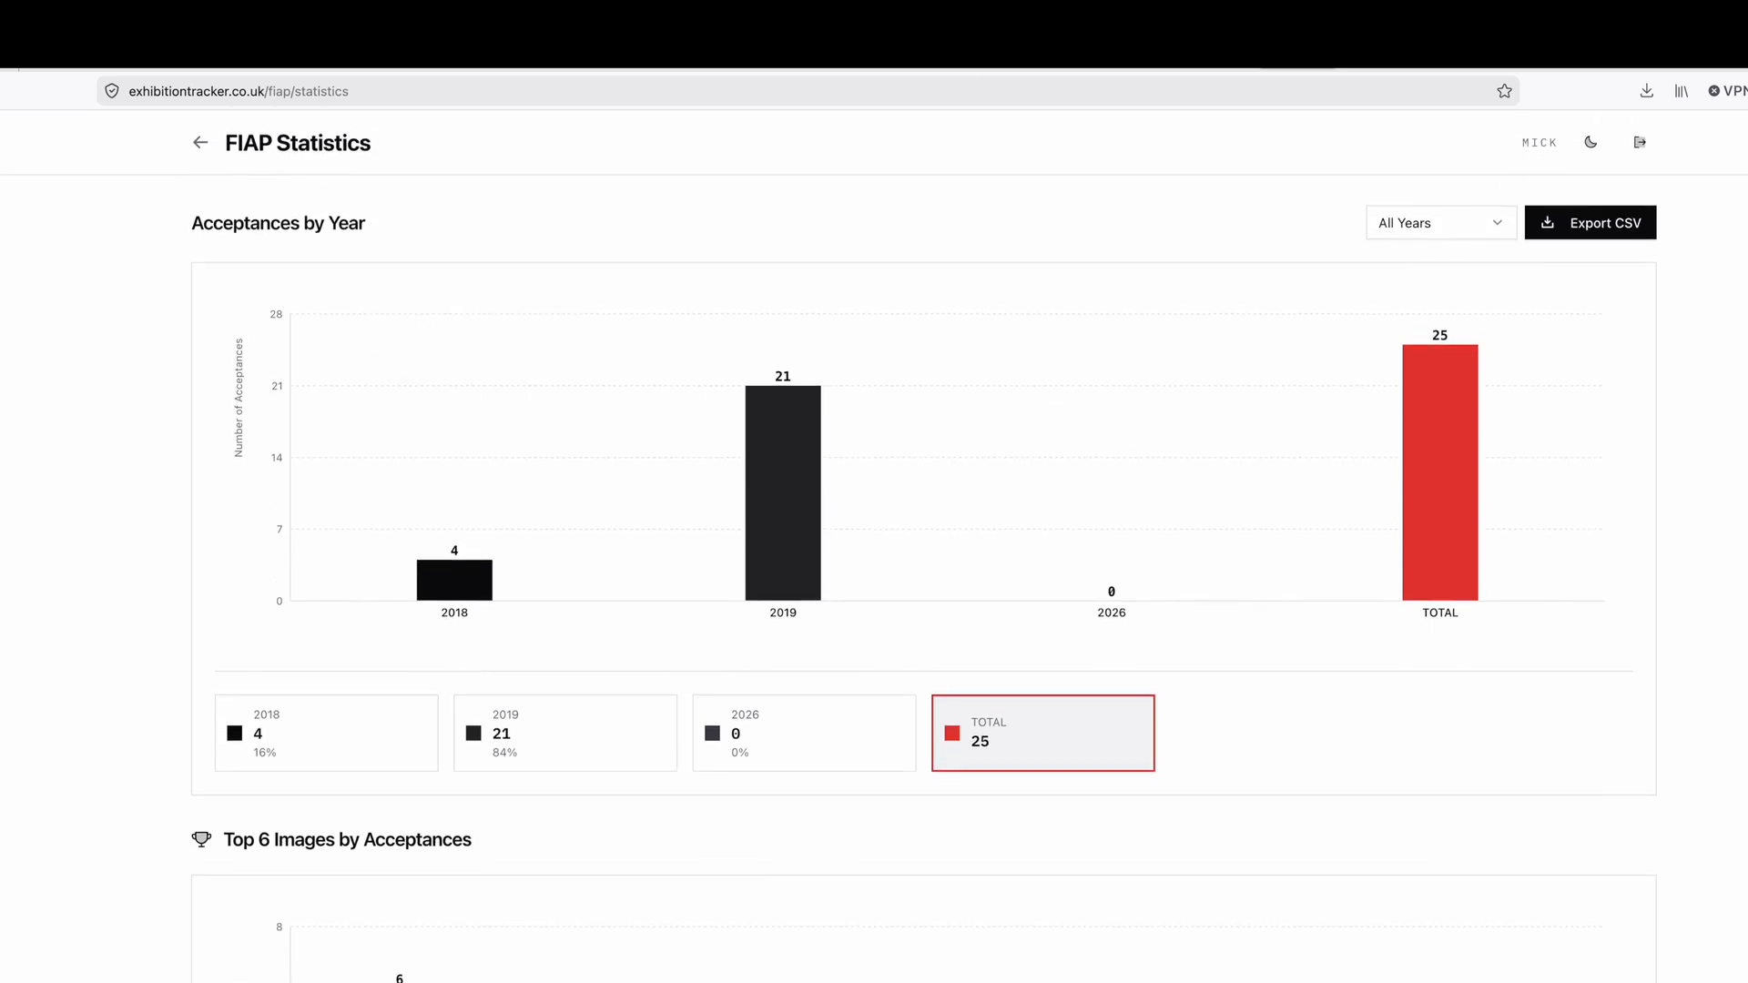
click(199, 143)
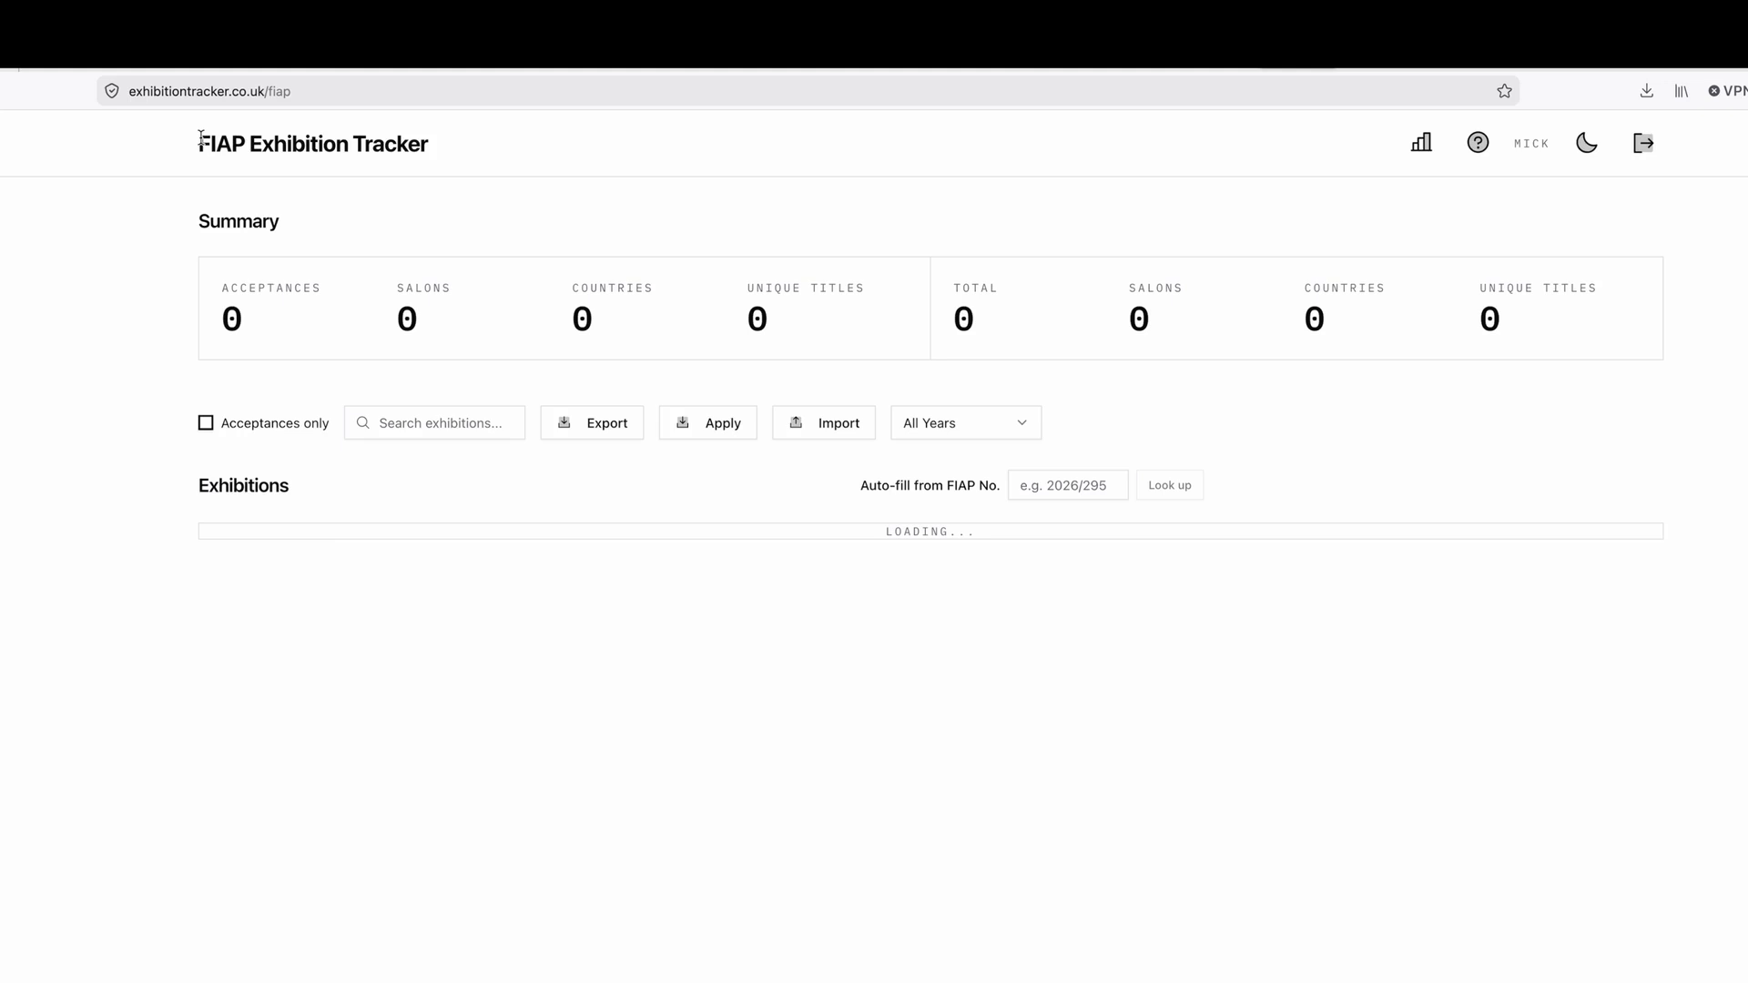